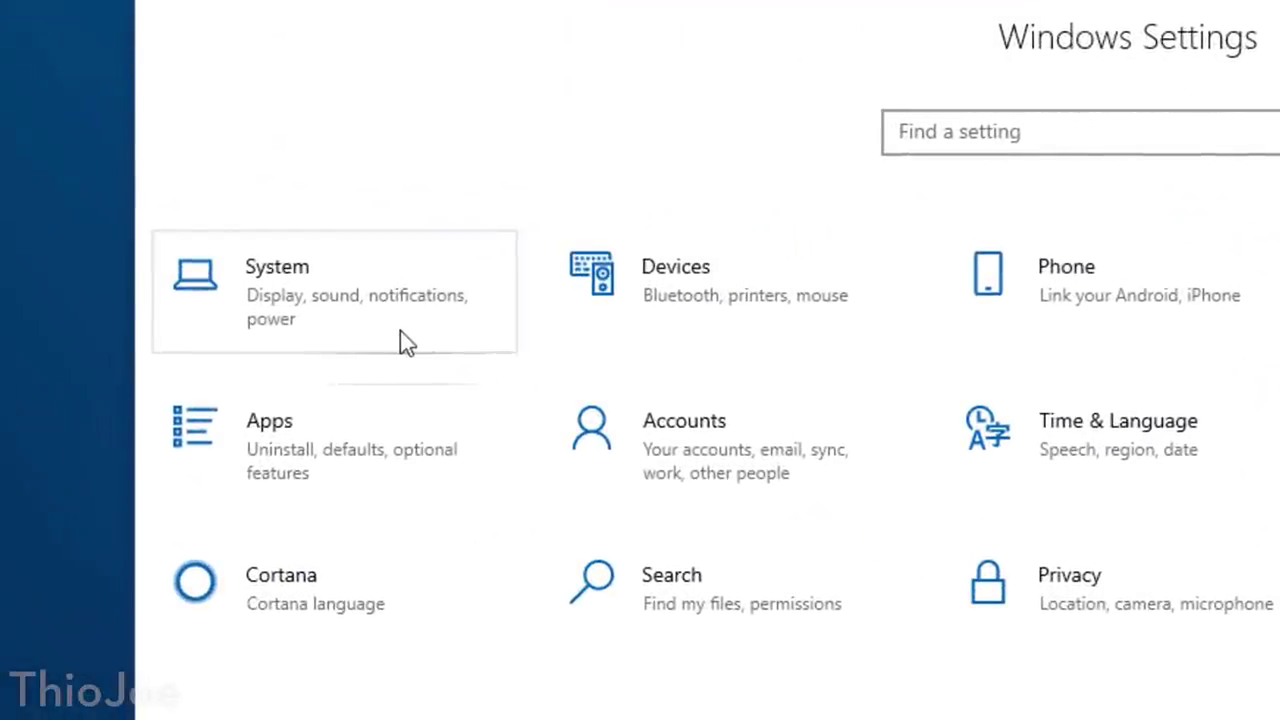
Step: Open the Clipboard page of the System settings
left_click(400, 336)
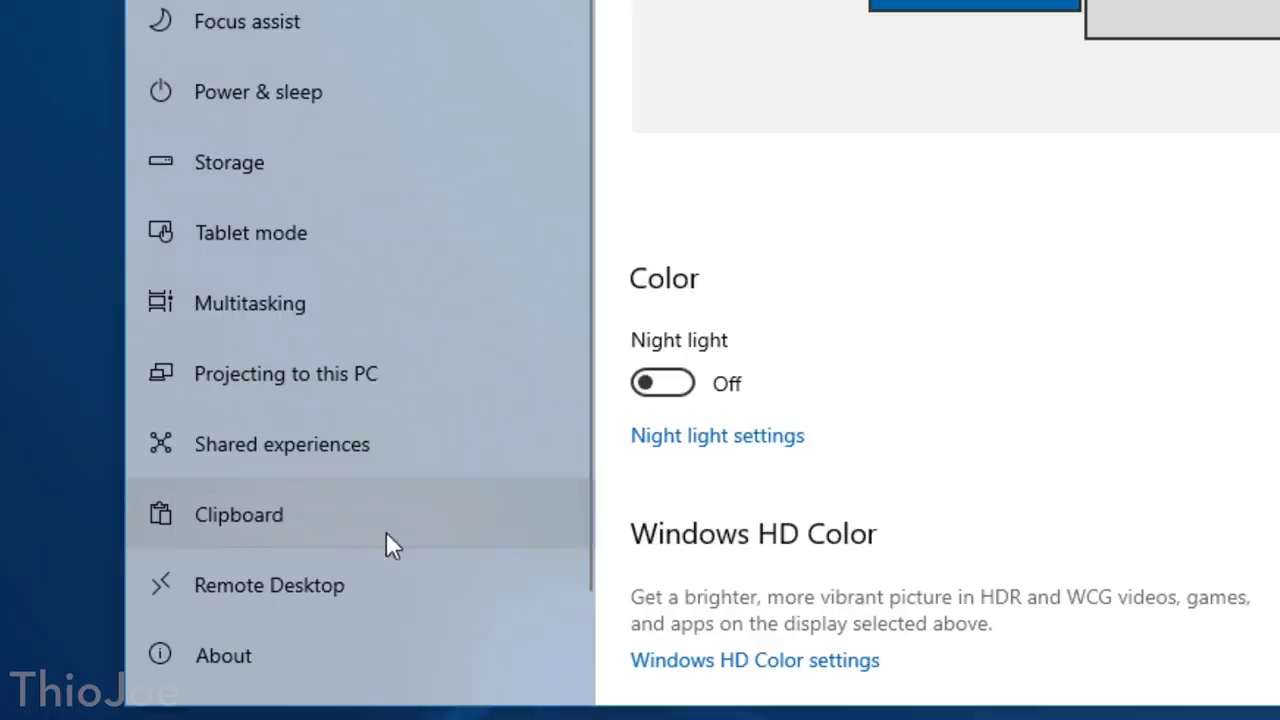
left_click(386, 531)
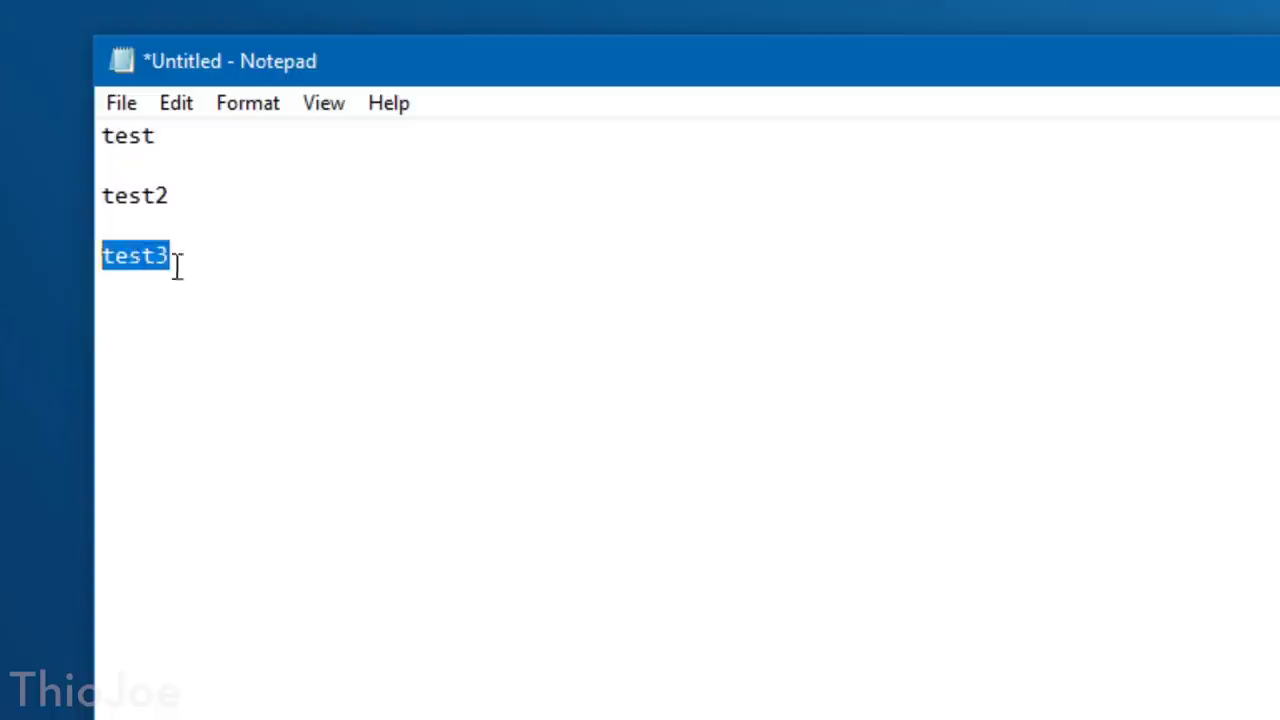
Step: In Notepad, paste the earlier copied entry test2 from the clipboard history on the line below test3
left_click(235, 284)
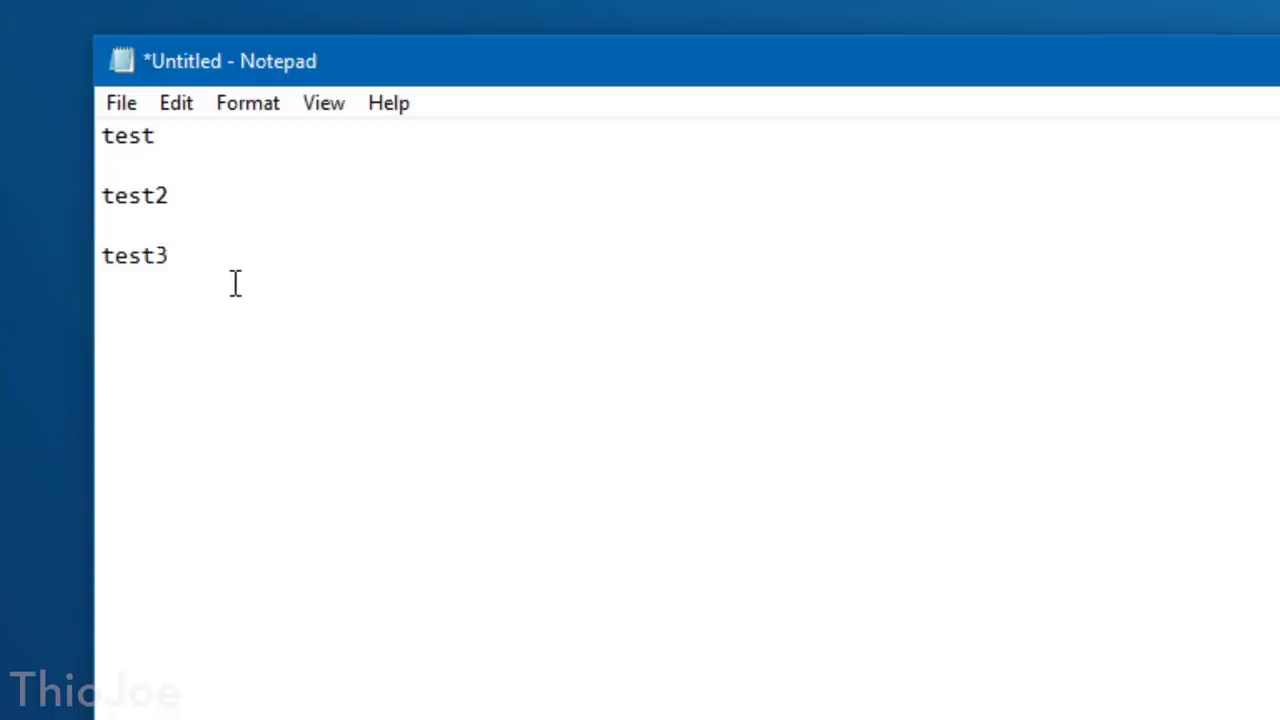
key("super+v")
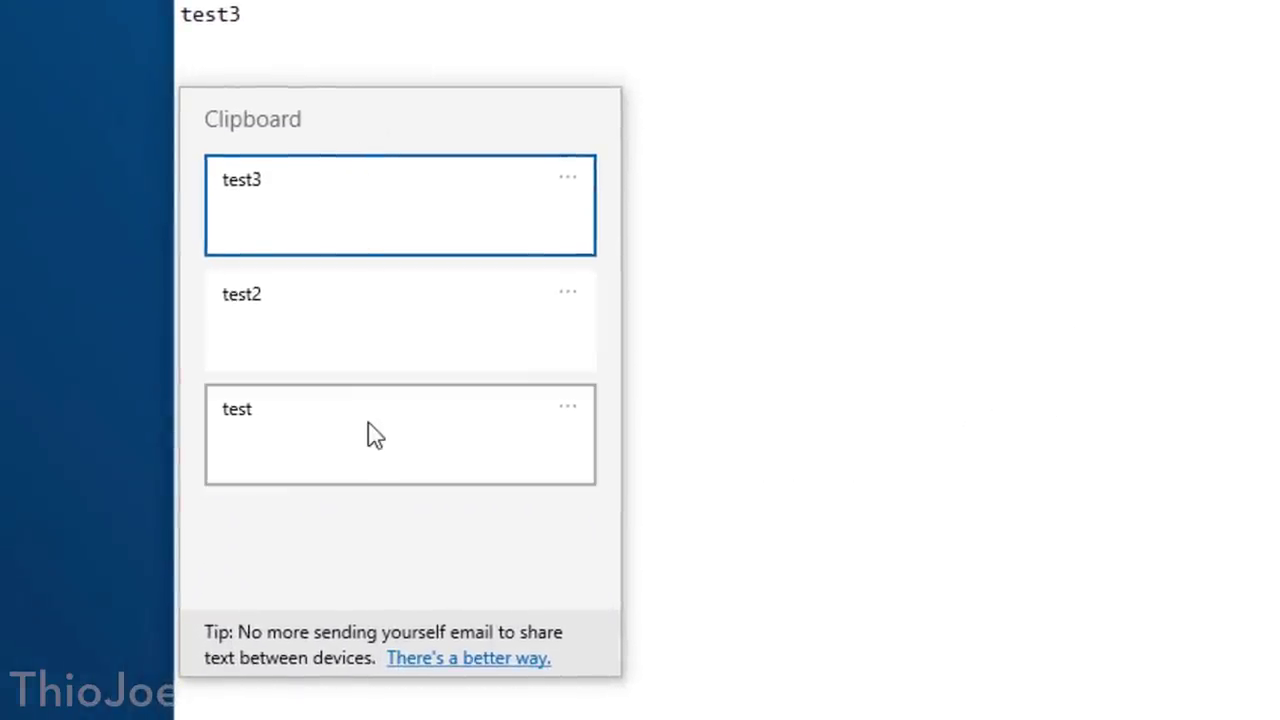
left_click(566, 412)
left_click(566, 412)
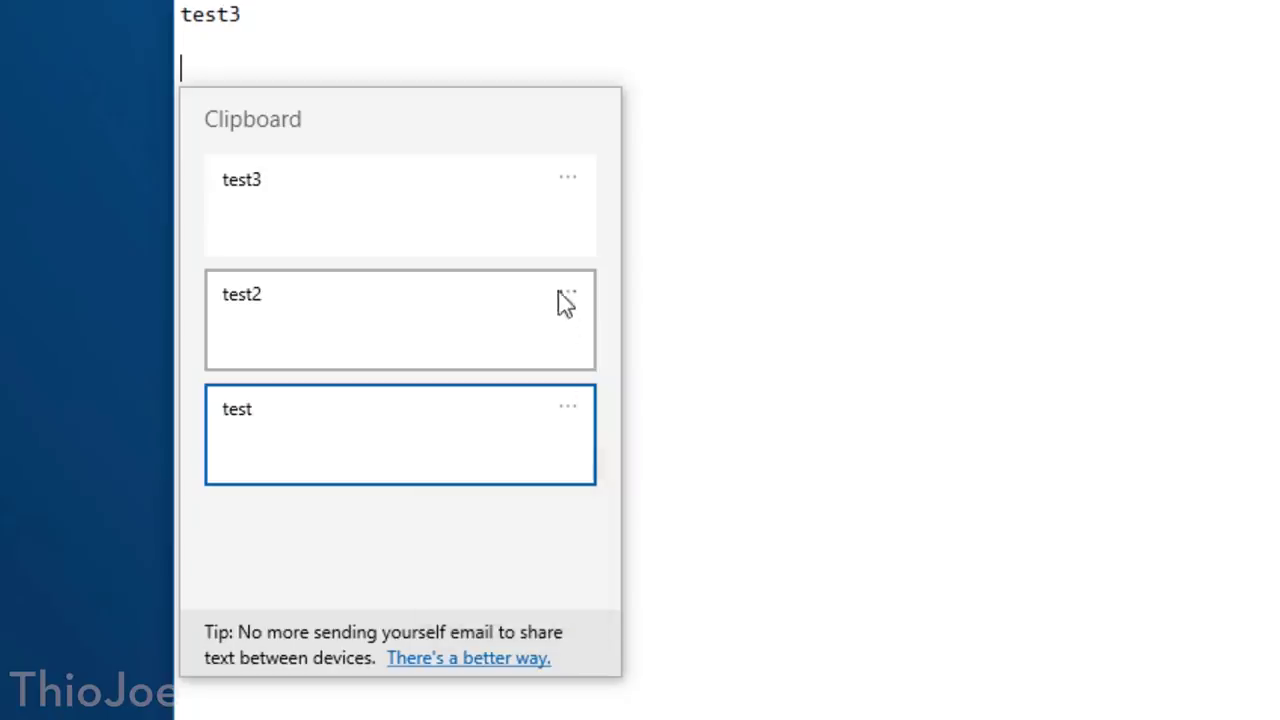
left_click(412, 318)
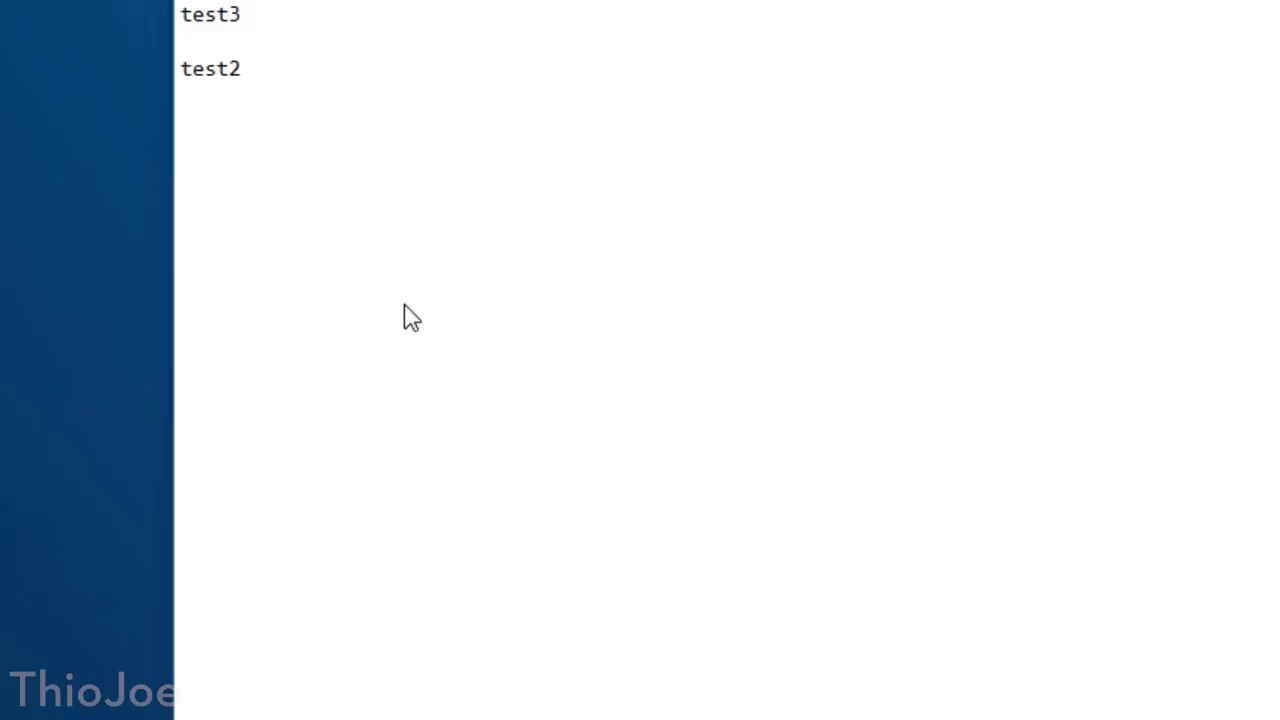
key("super+v")
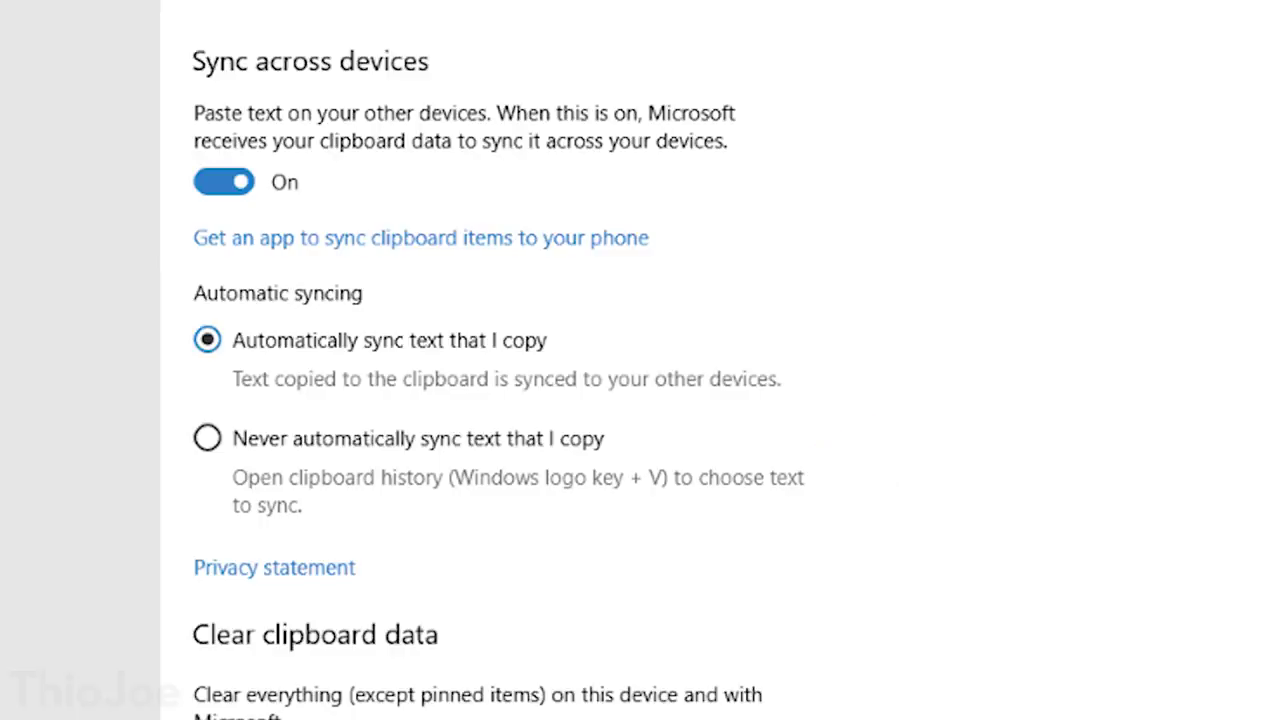
Step: Examine the clipboard settings for syncing across devices and clearing clipboard data
scroll(500, 400, "down", 3)
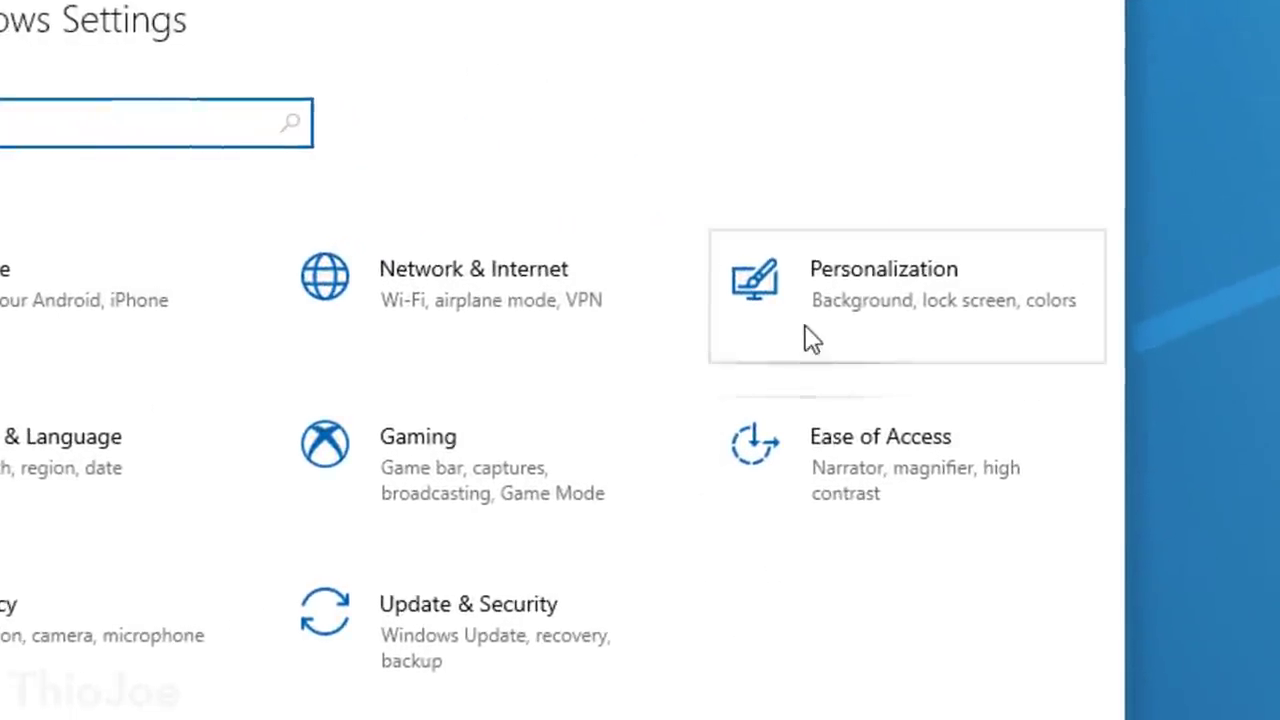
Step: Open the Personalization settings for which folders appear on Start, and look at the Start menu's current shortcuts
left_click(808, 337)
left_click(192, 508)
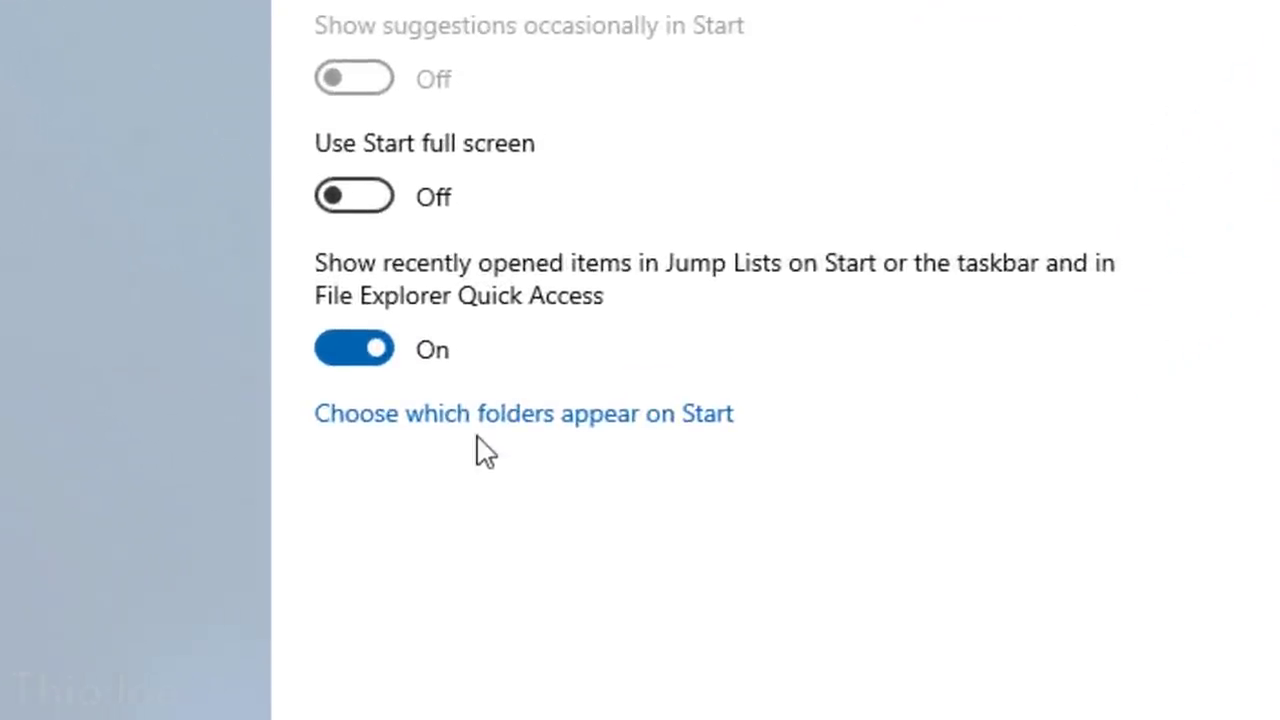
left_click(530, 426)
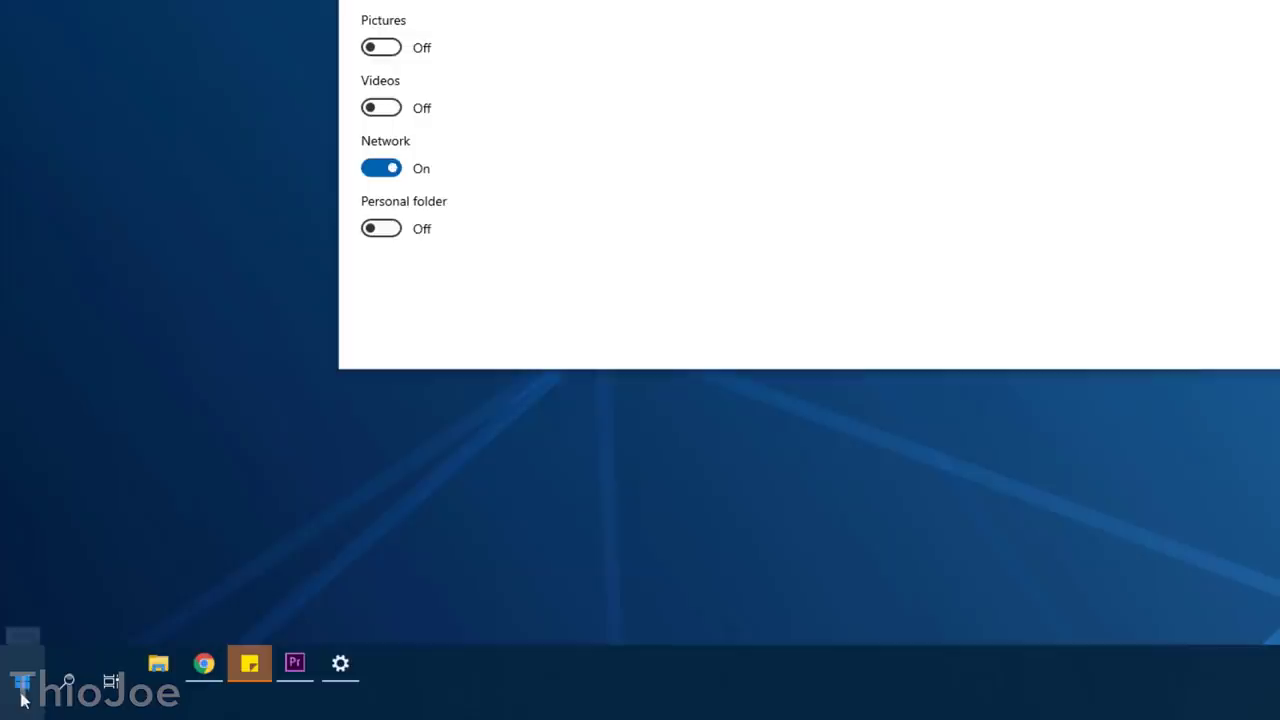
left_click(20, 684)
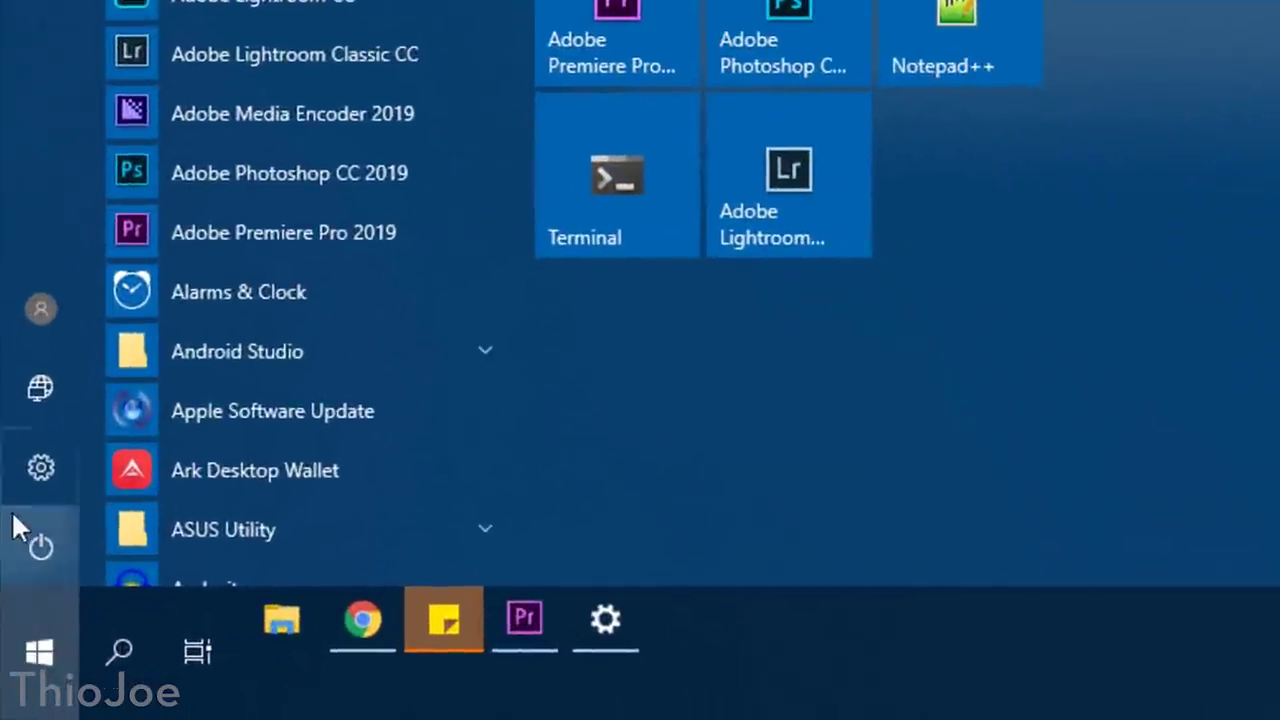
mouse_move(32, 556)
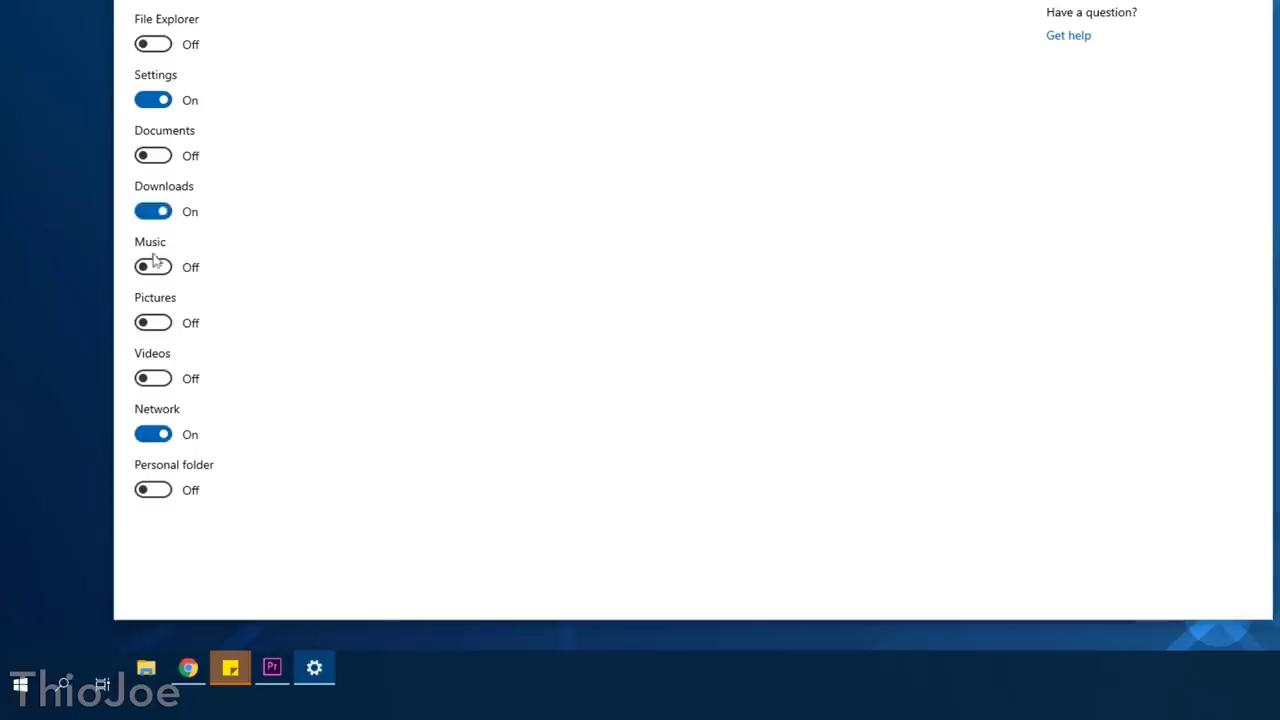
Step: Enable the Music and Pictures folders on Start and check the expanded shortcuts in the Start menu
left_click(20, 684)
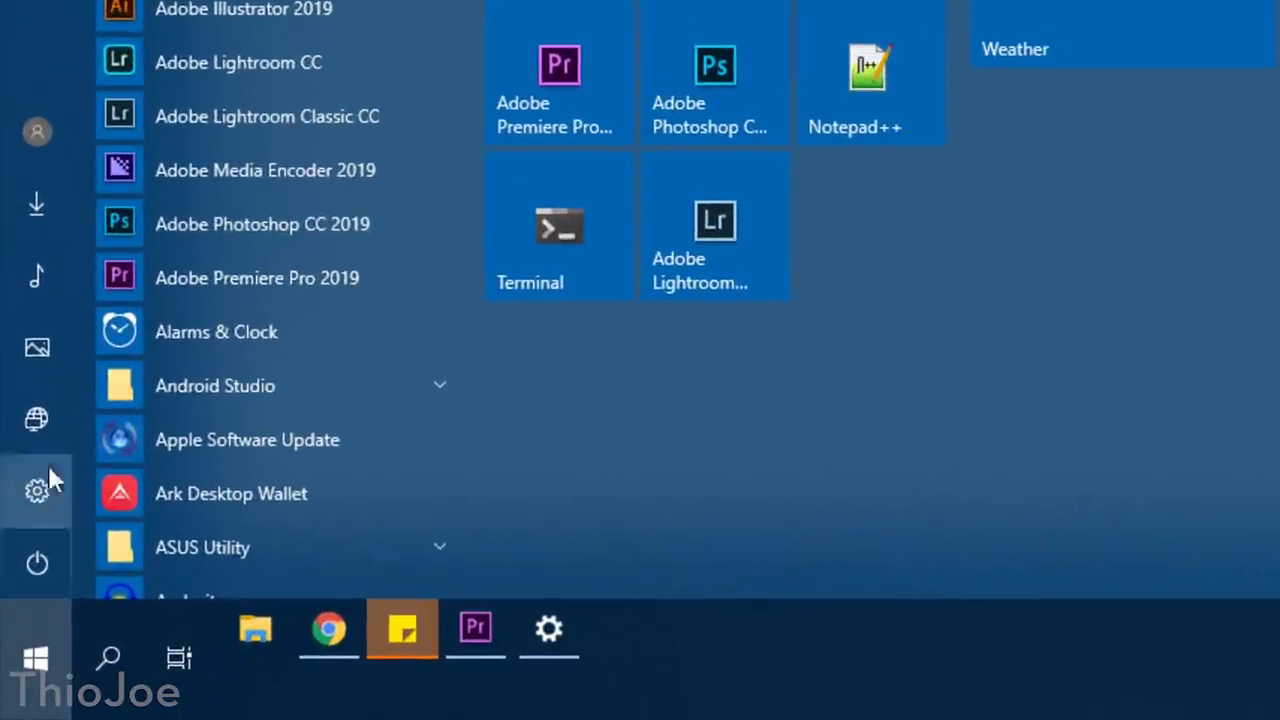
mouse_move(63, 377)
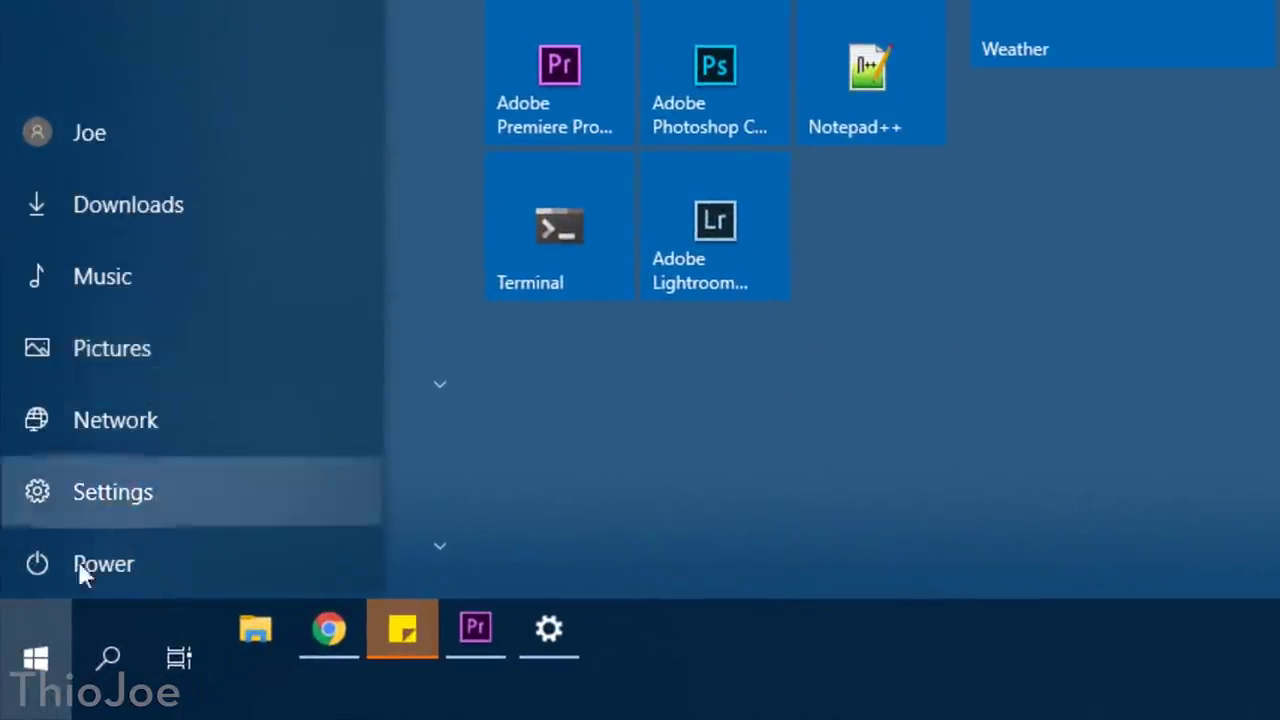
left_click(34, 670)
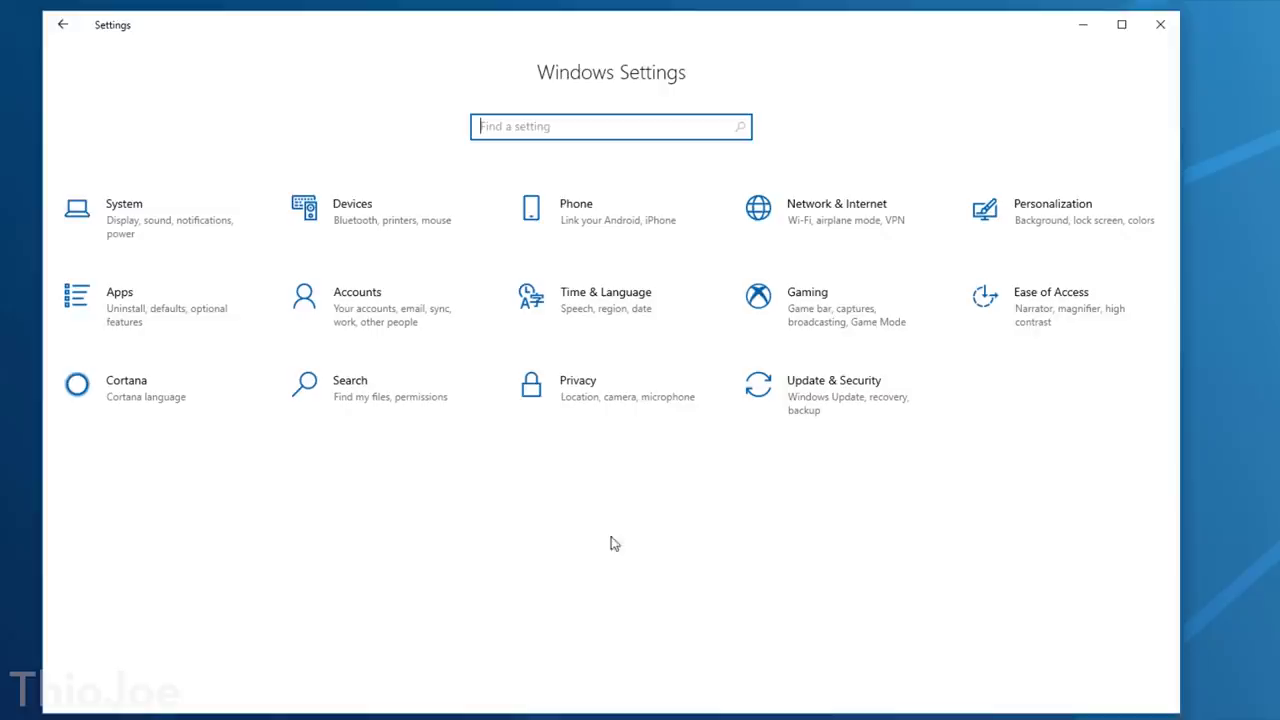
Step: Open the Taskbar page of the Personalization settings and bring up the Windows power user menu
left_click(1019, 229)
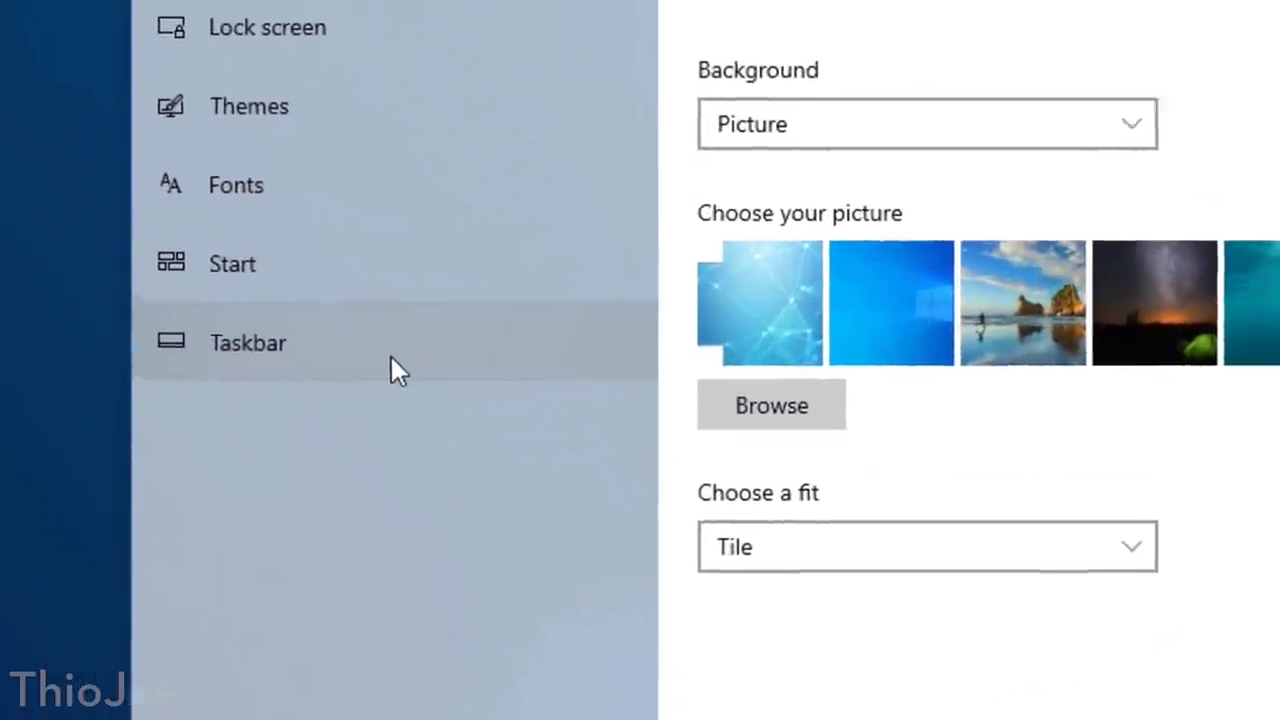
left_click(409, 361)
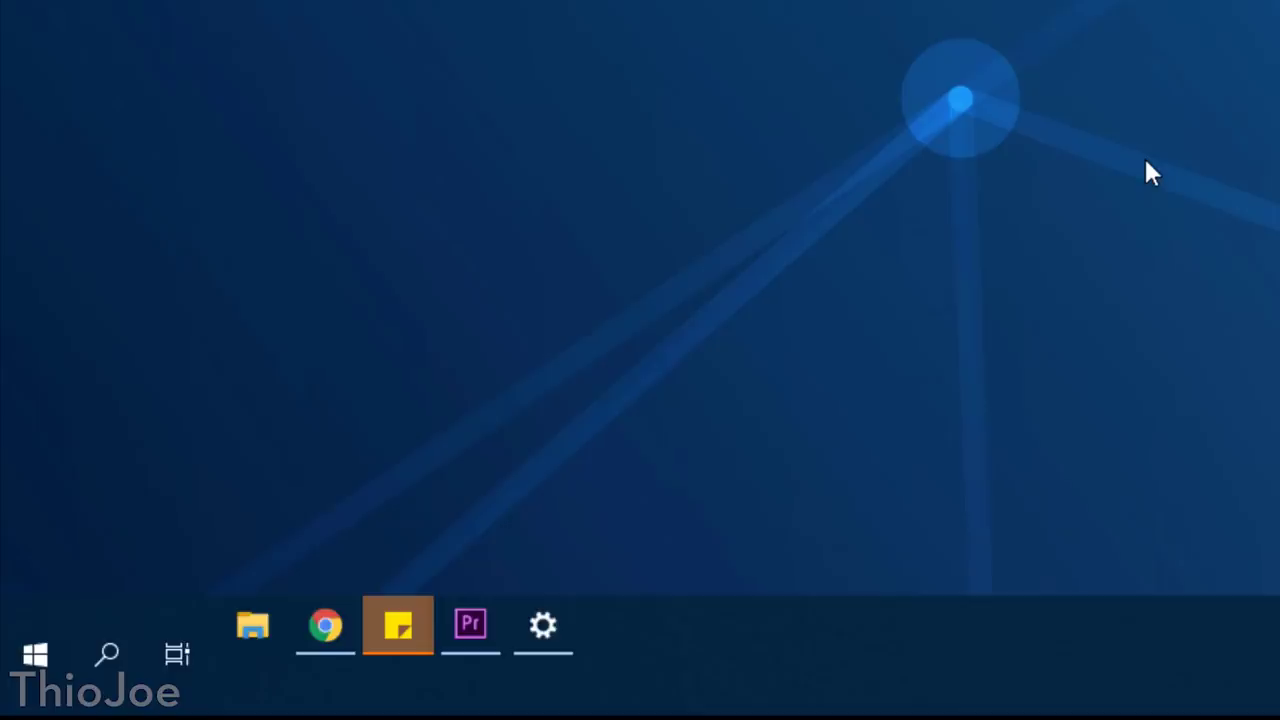
key("super+x")
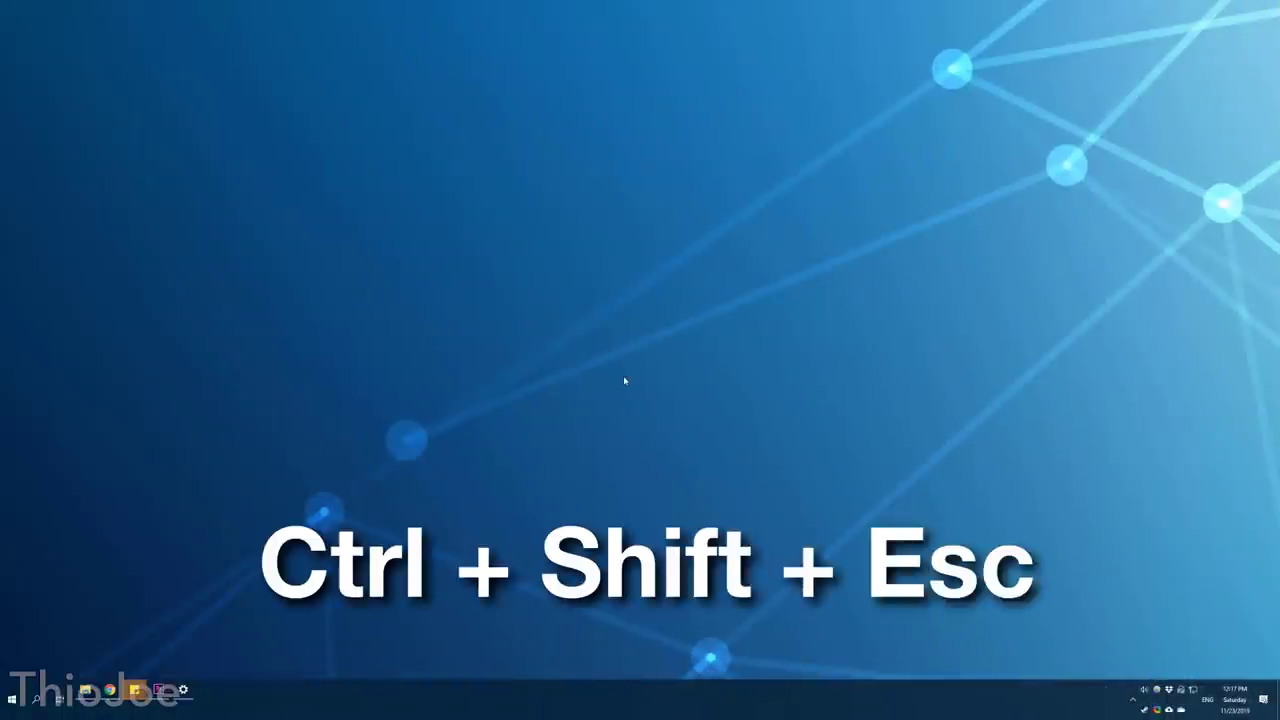
Step: Open Task Manager and enable its Always on top option
key("ctrl+shift+Escape")
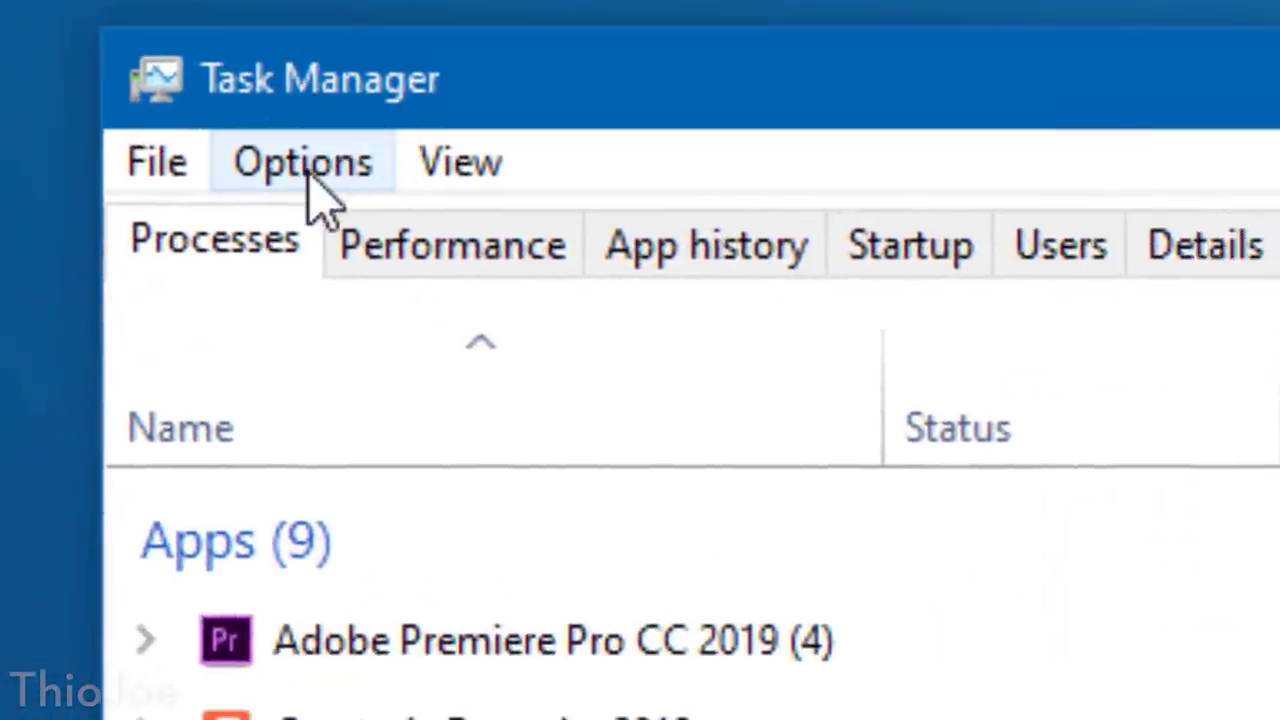
left_click(410, 268)
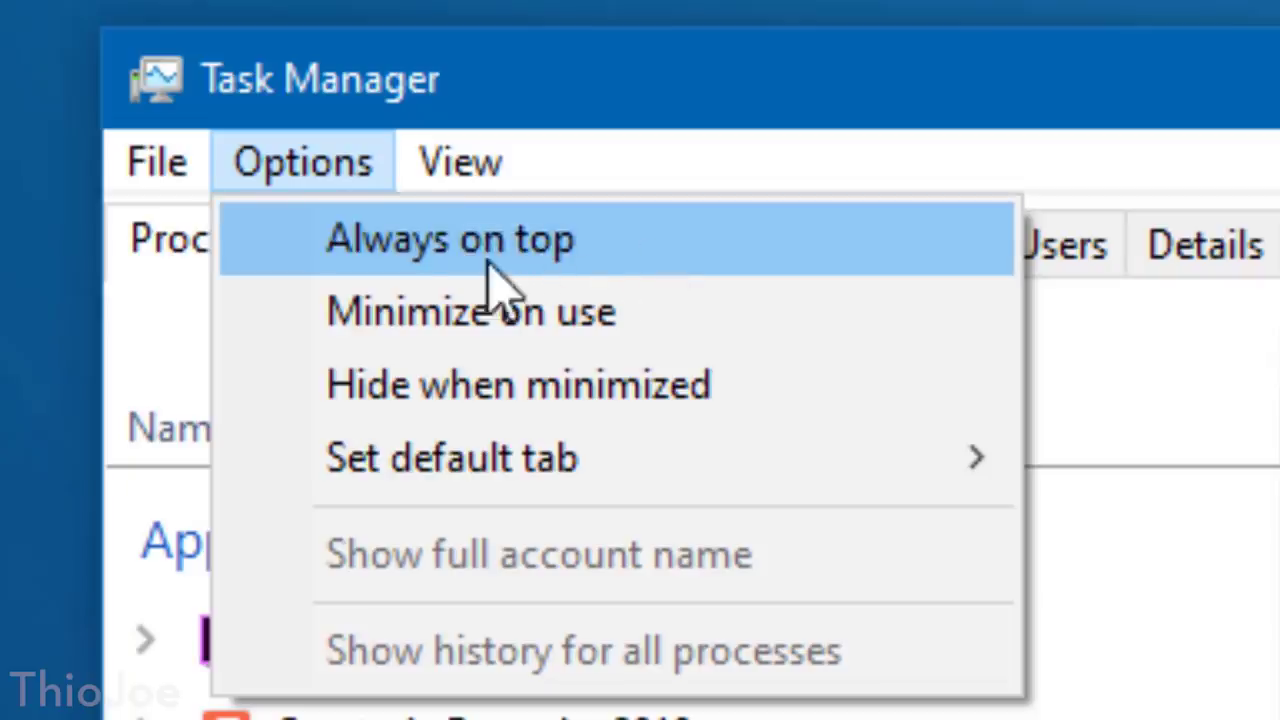
left_click(642, 258)
left_click(303, 162)
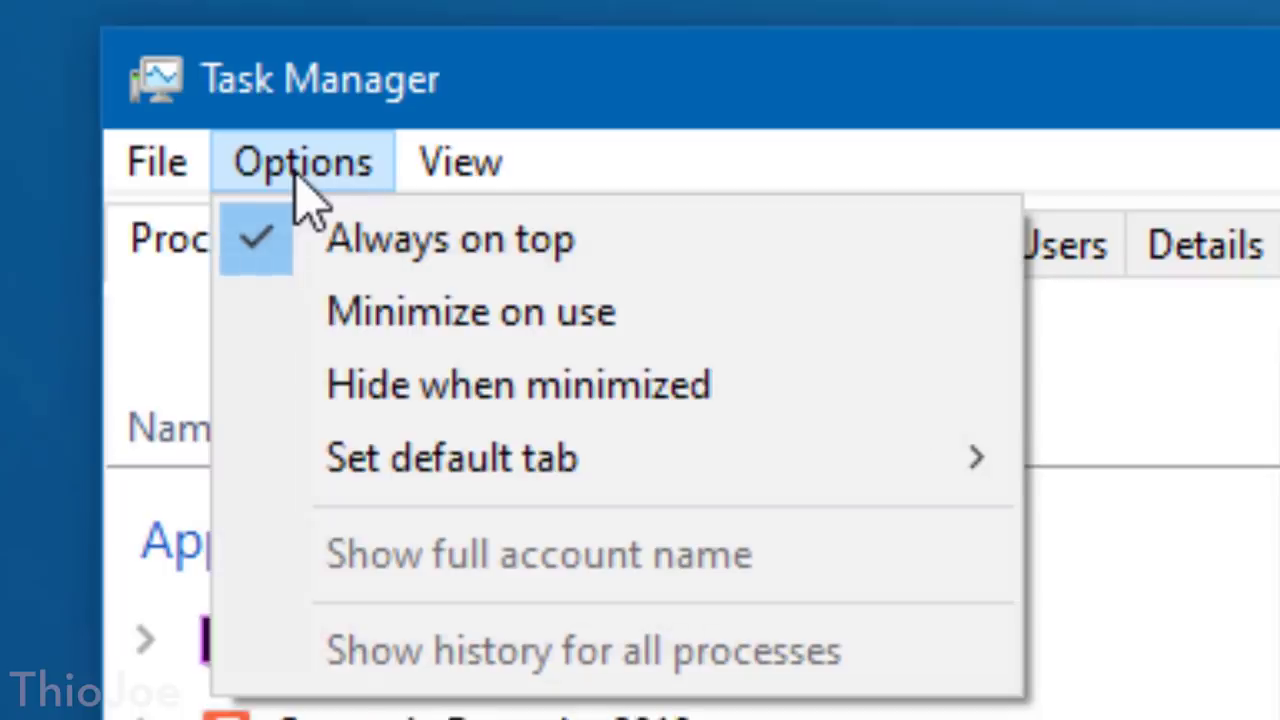
left_click(296, 183)
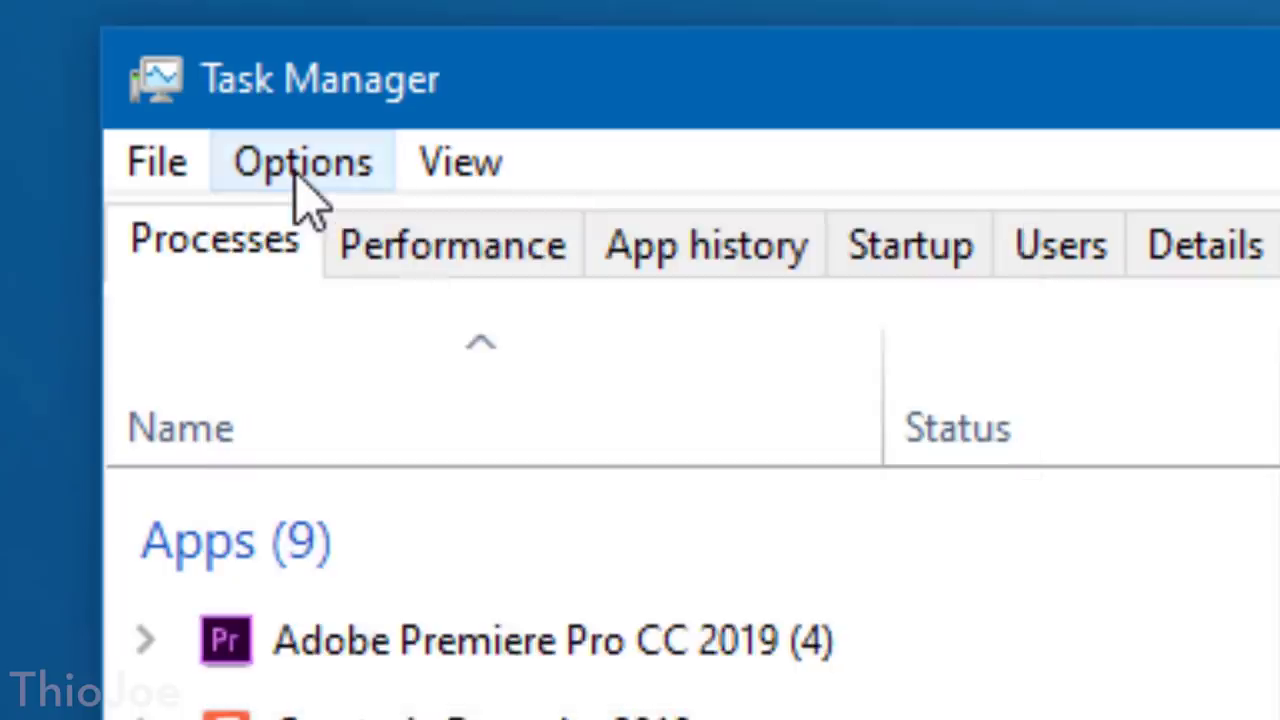
left_click(350, 170)
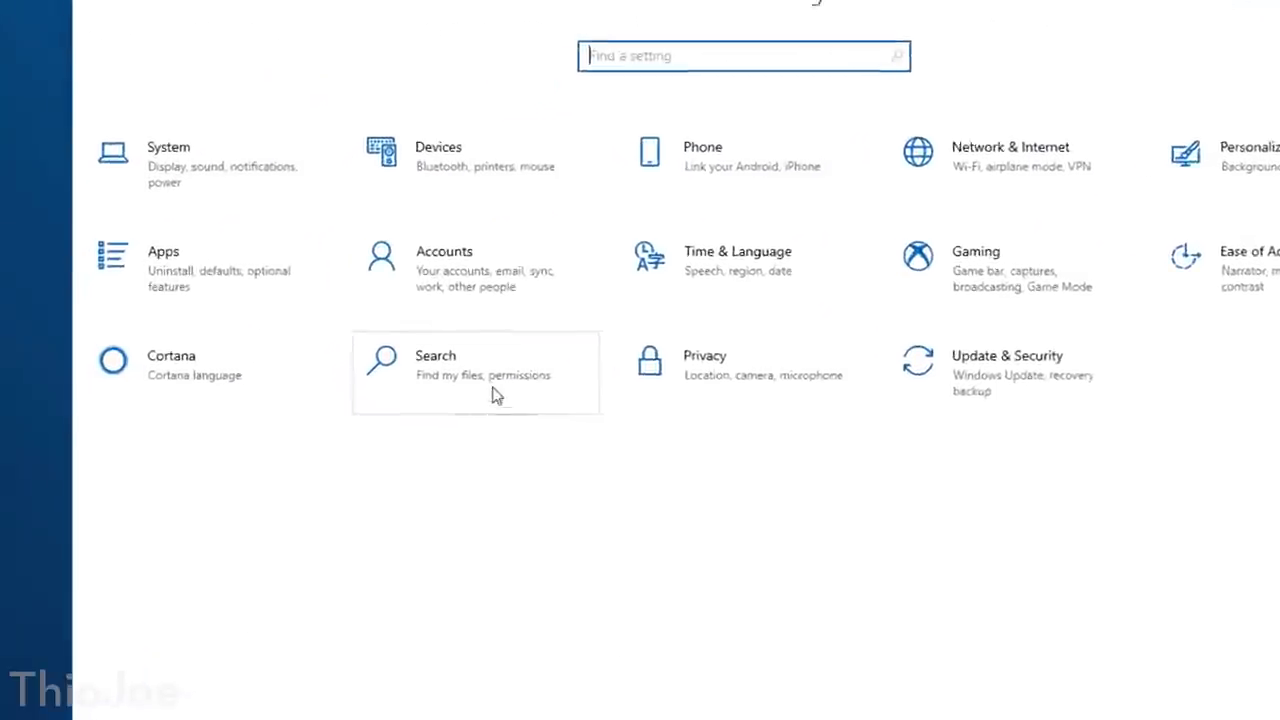
Step: Open the Searching Windows page of the Search settings and bring up the Excluded Folders list
left_click(585, 478)
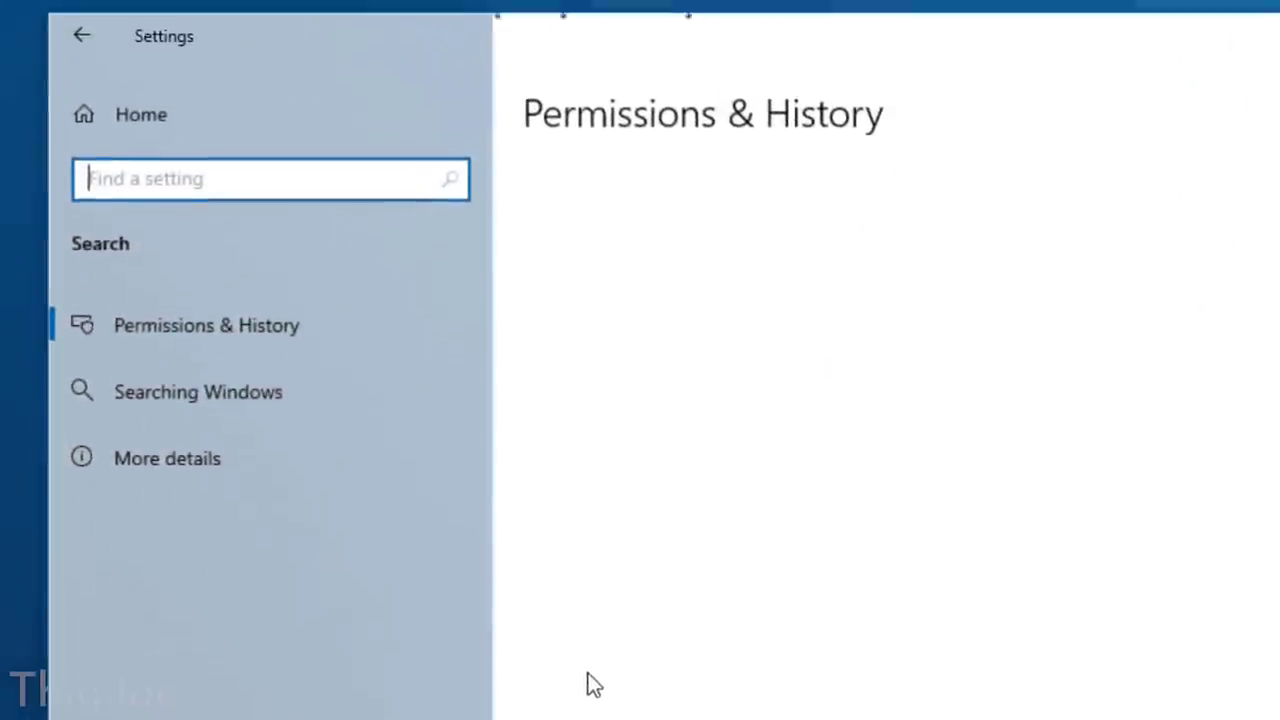
left_click(254, 402)
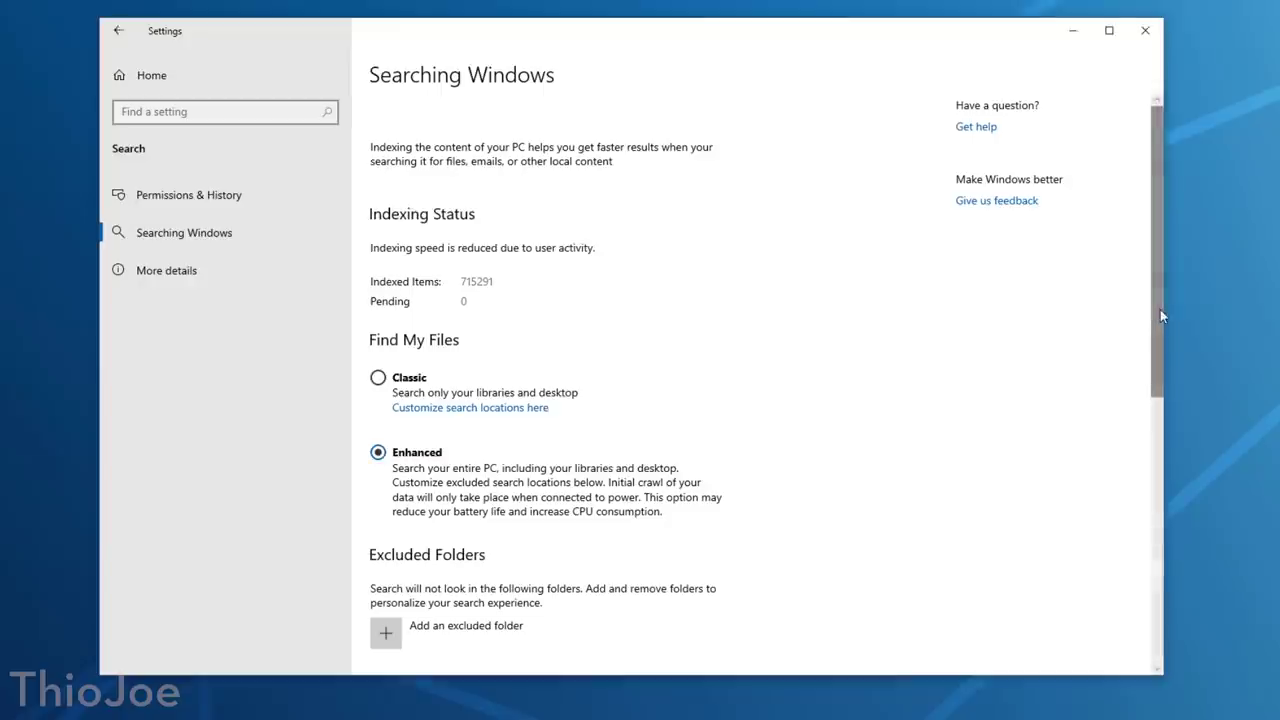
left_click_drag(1160, 309, 1138, 469)
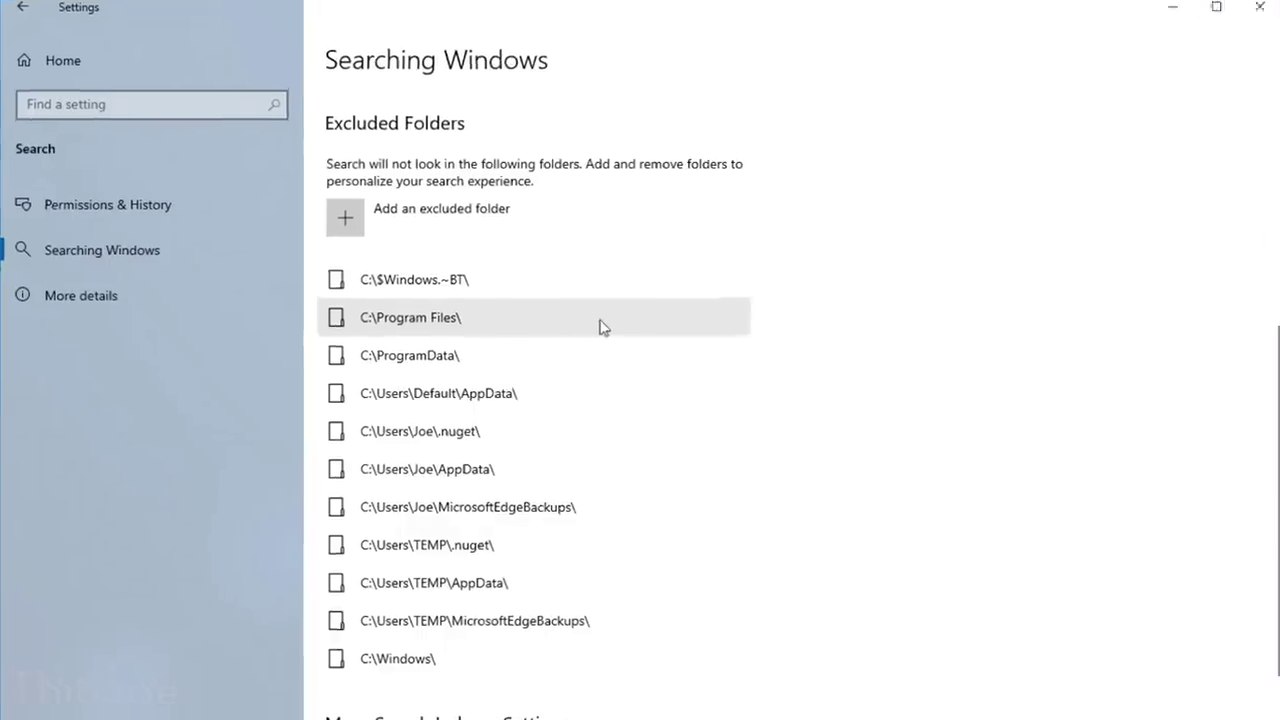
Step: Remove C:\Program Files\, C:\ProgramData\, the personal account's AppData folder and C:\Windows\ from the folders excluded from search
left_click(600, 326)
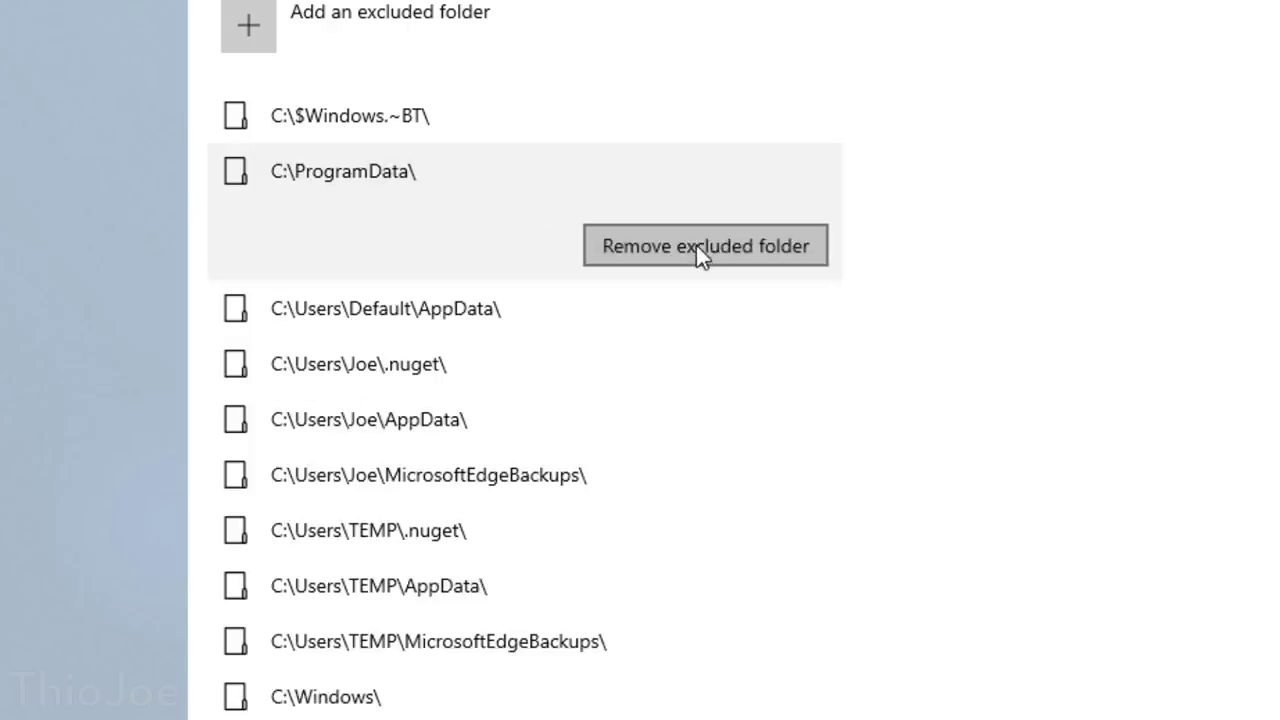
left_click(696, 245)
left_click(630, 337)
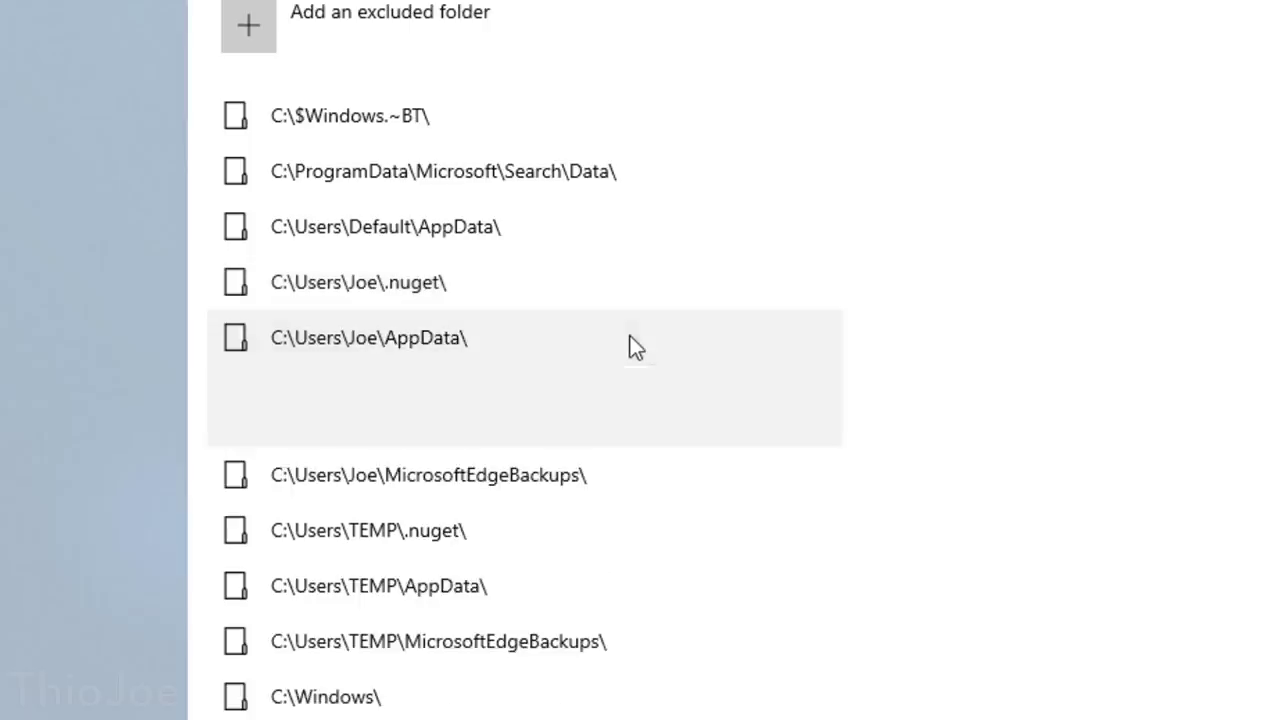
left_click(641, 409)
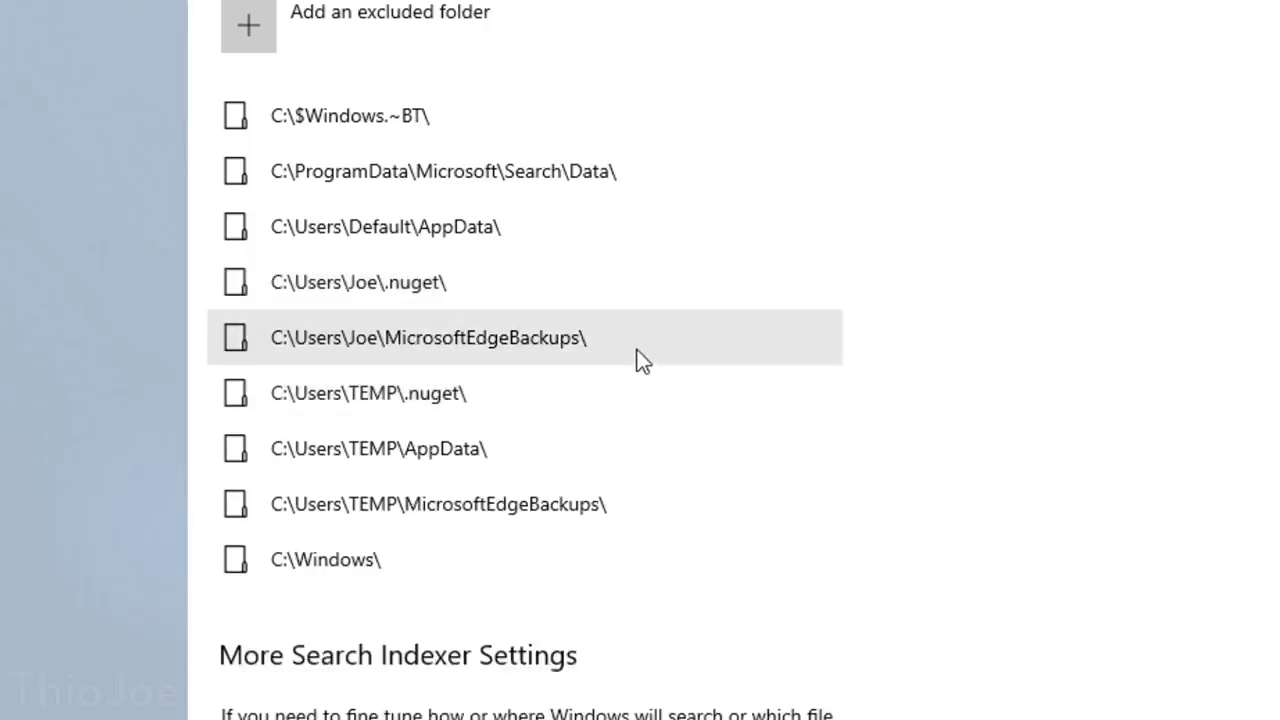
left_click(650, 574)
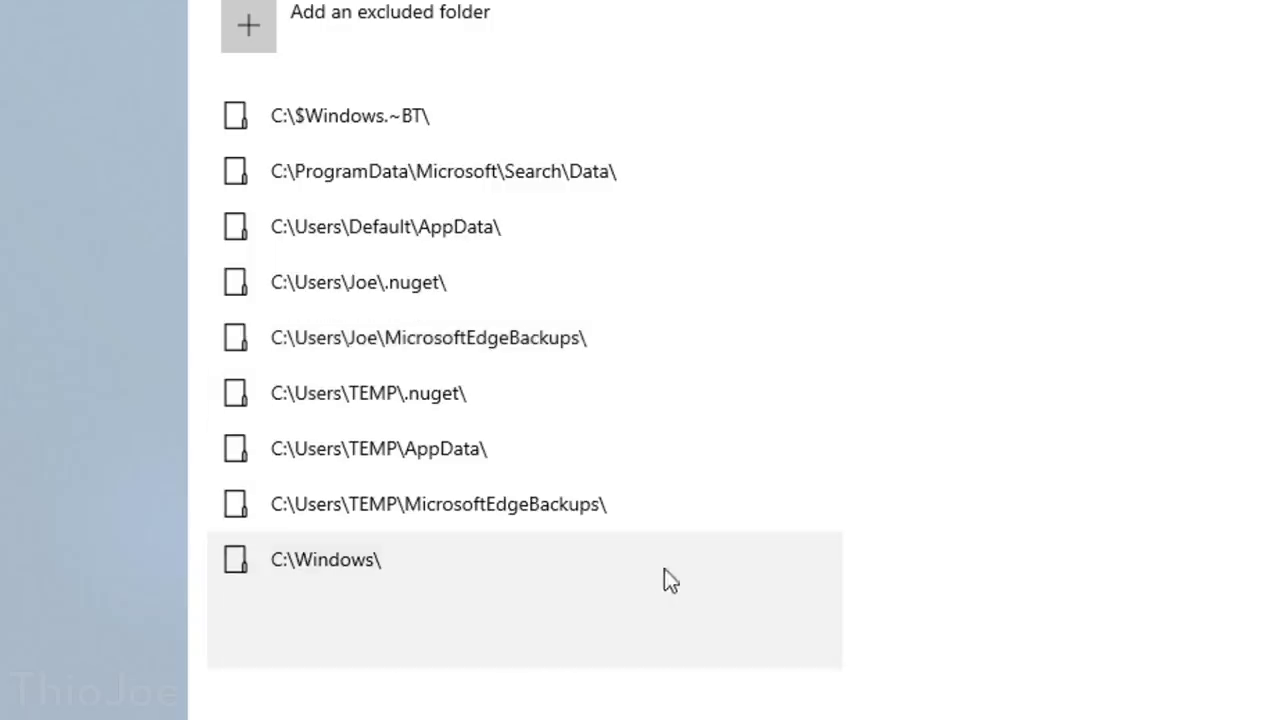
left_click(655, 641)
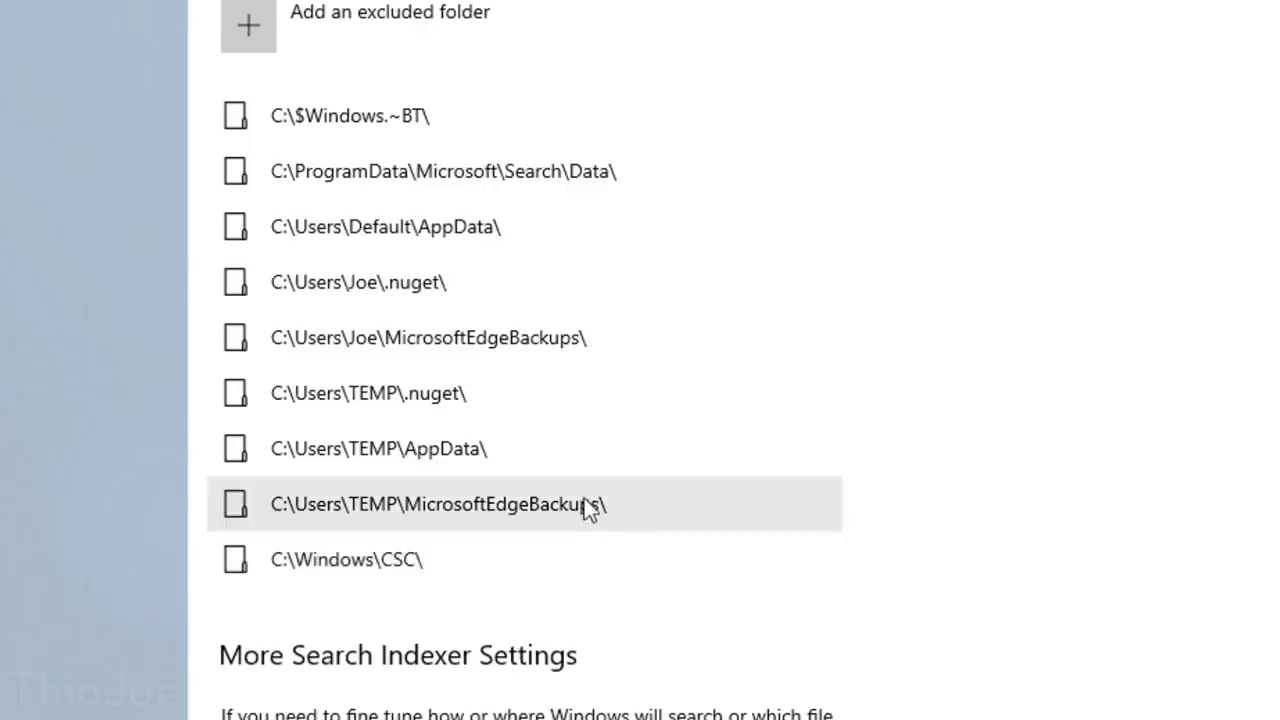
left_click(654, 257)
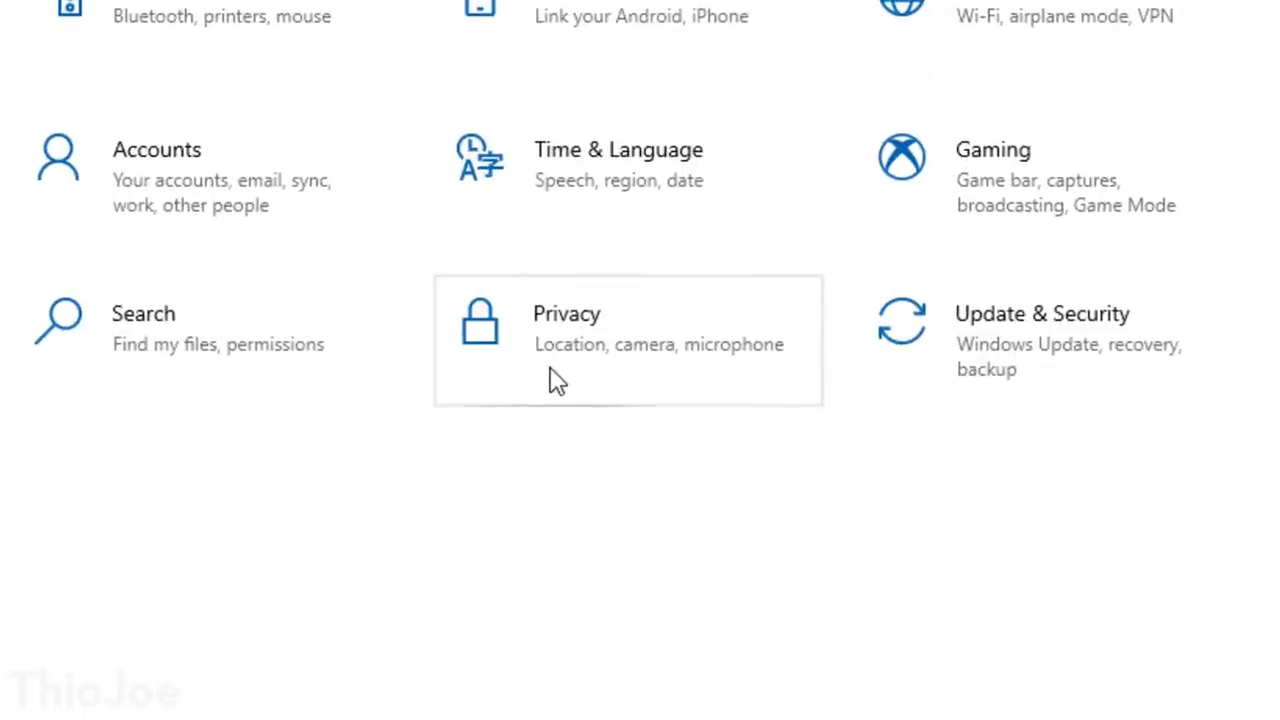
Step: Open the Activity history page of the Privacy settings
left_click(557, 381)
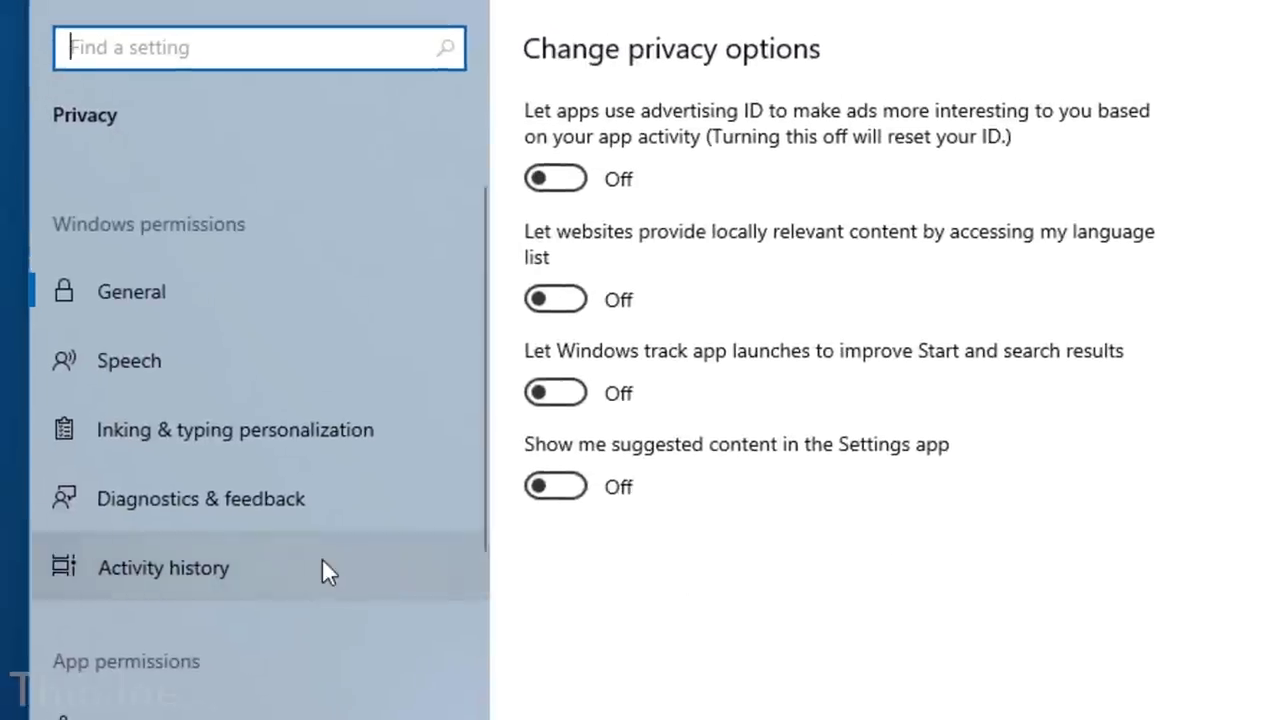
left_click(317, 566)
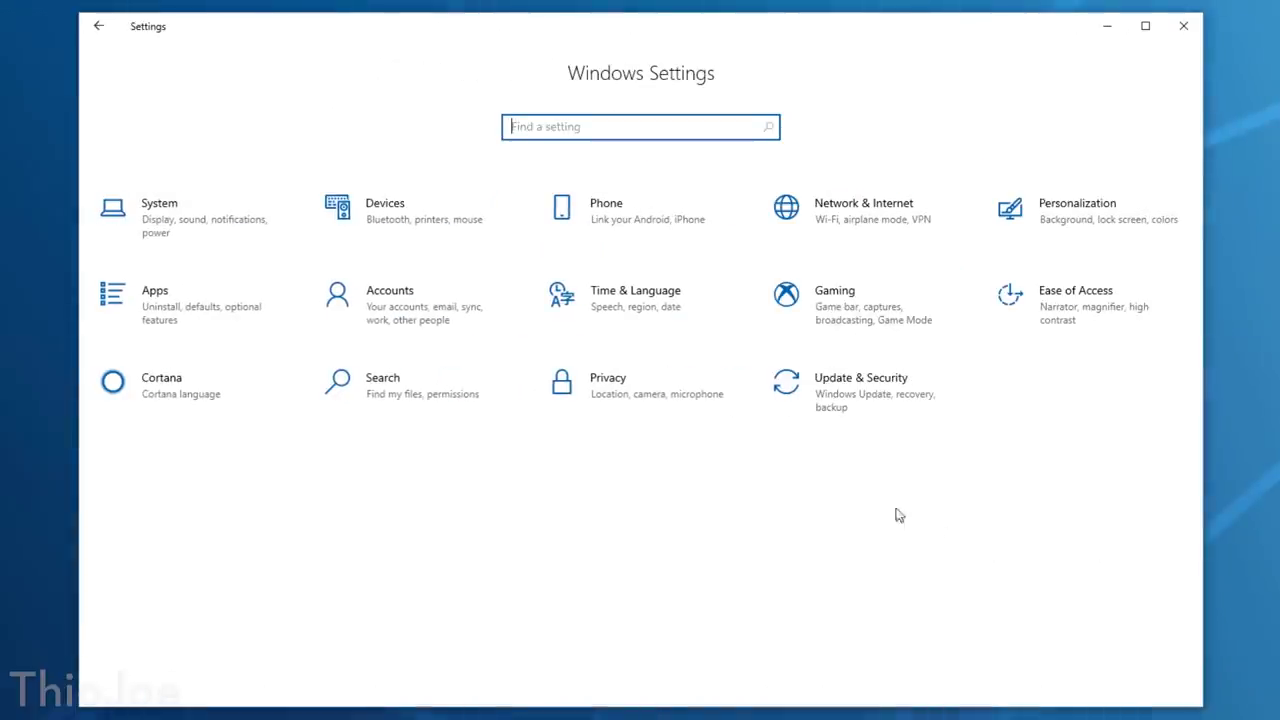
Step: Open the active hours settings of Windows Update and set the start time to 7:00 AM
left_click(718, 370)
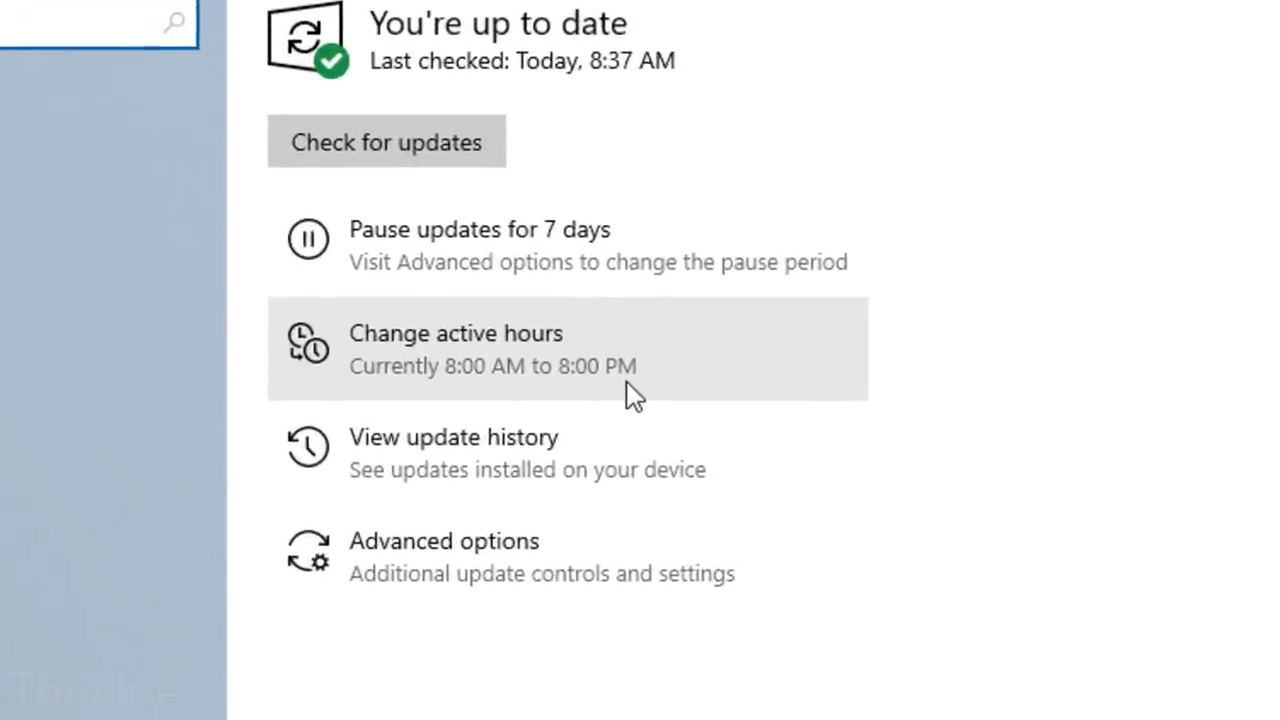
left_click(627, 383)
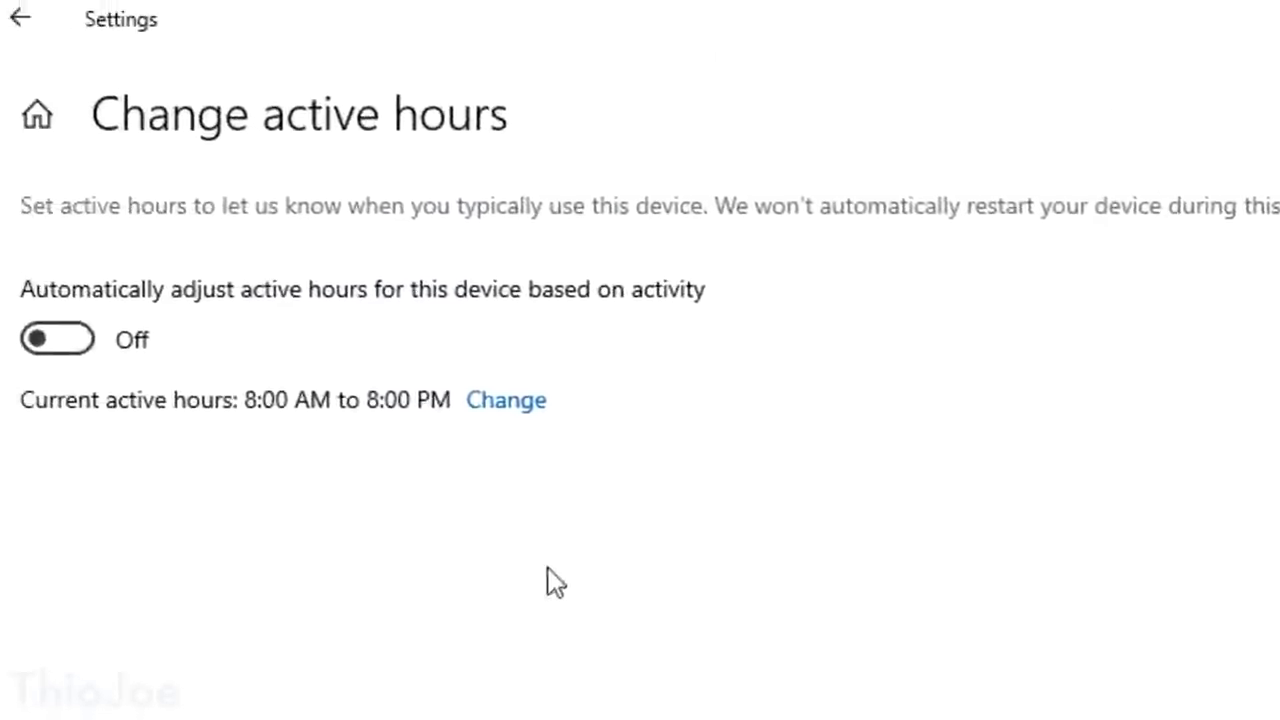
left_click(540, 419)
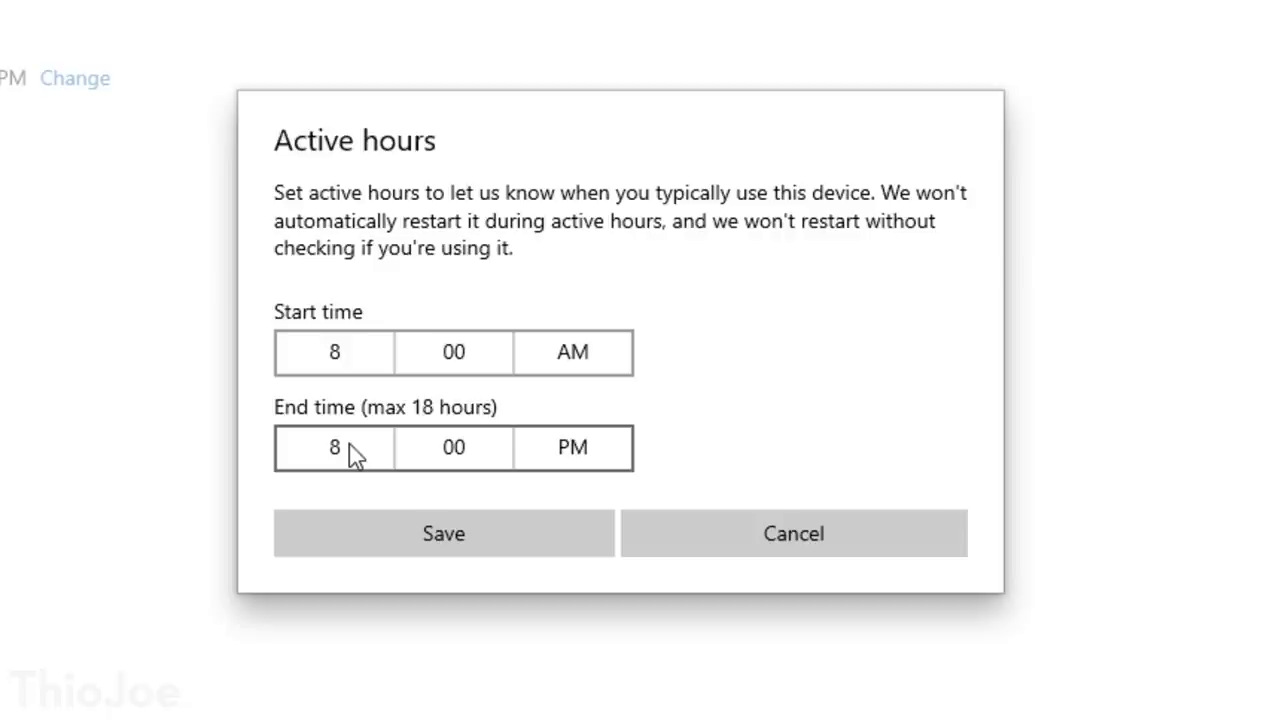
left_click(335, 345)
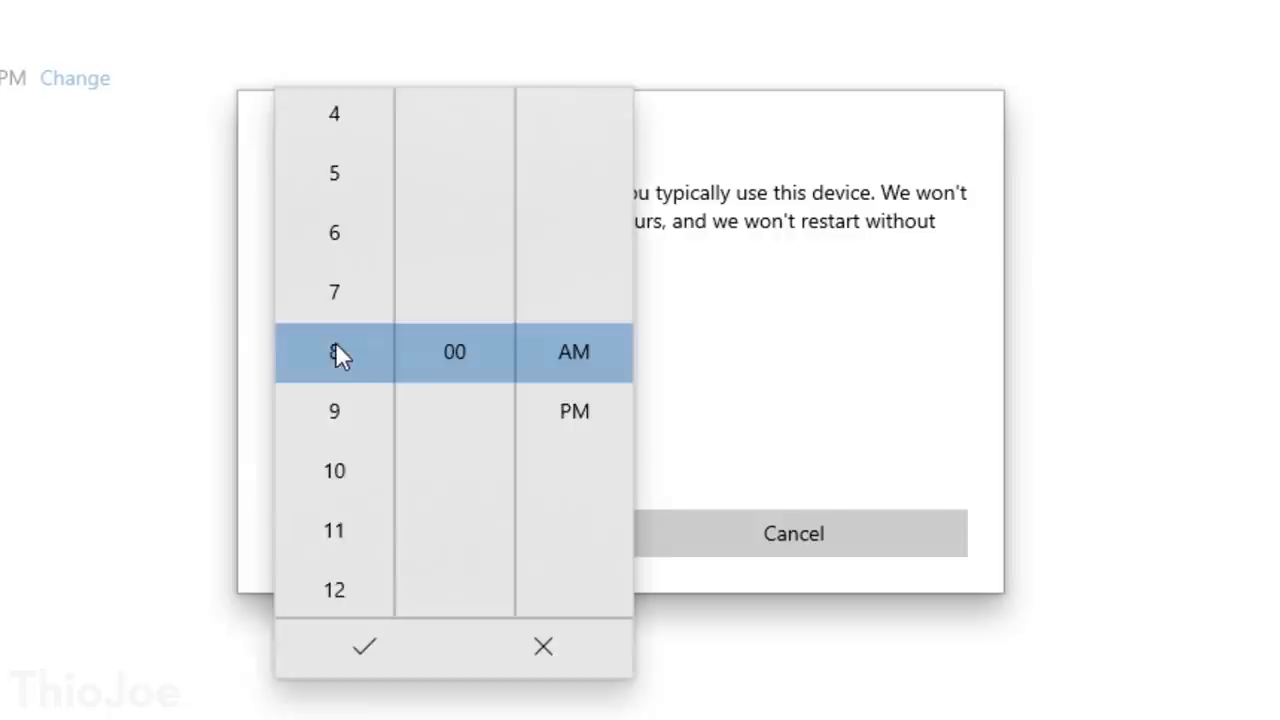
left_click(330, 292)
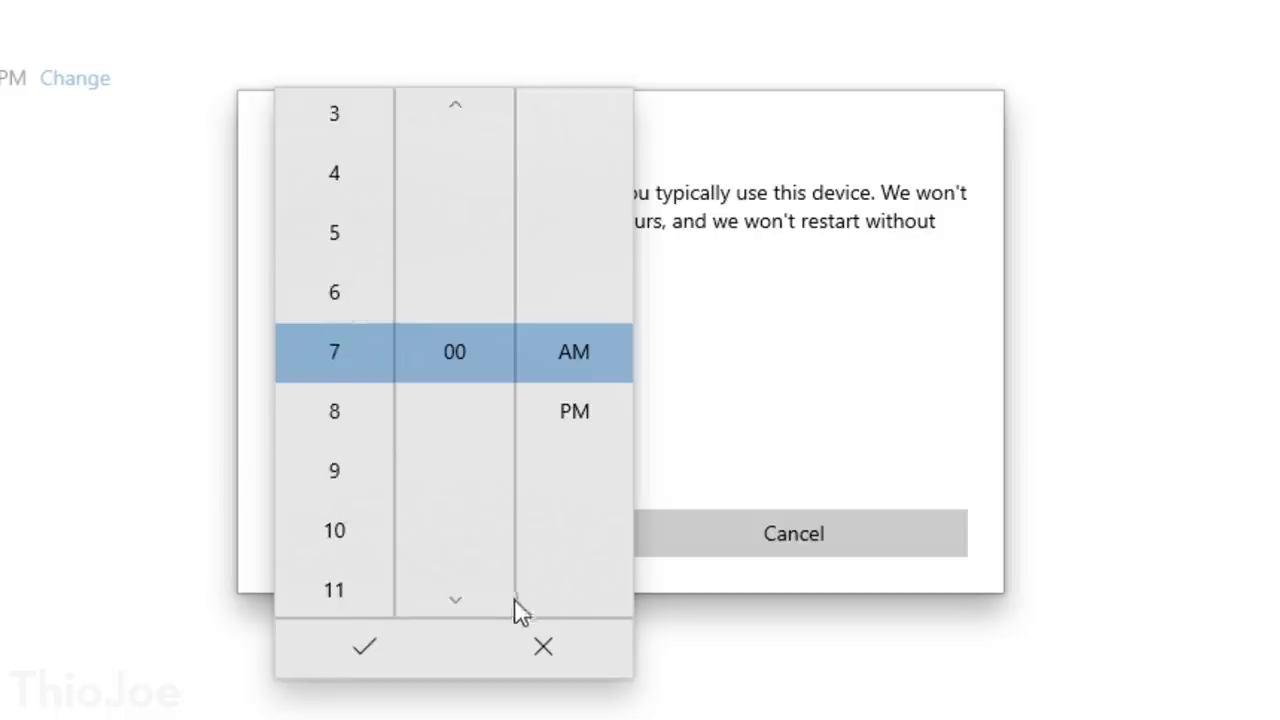
left_click(367, 648)
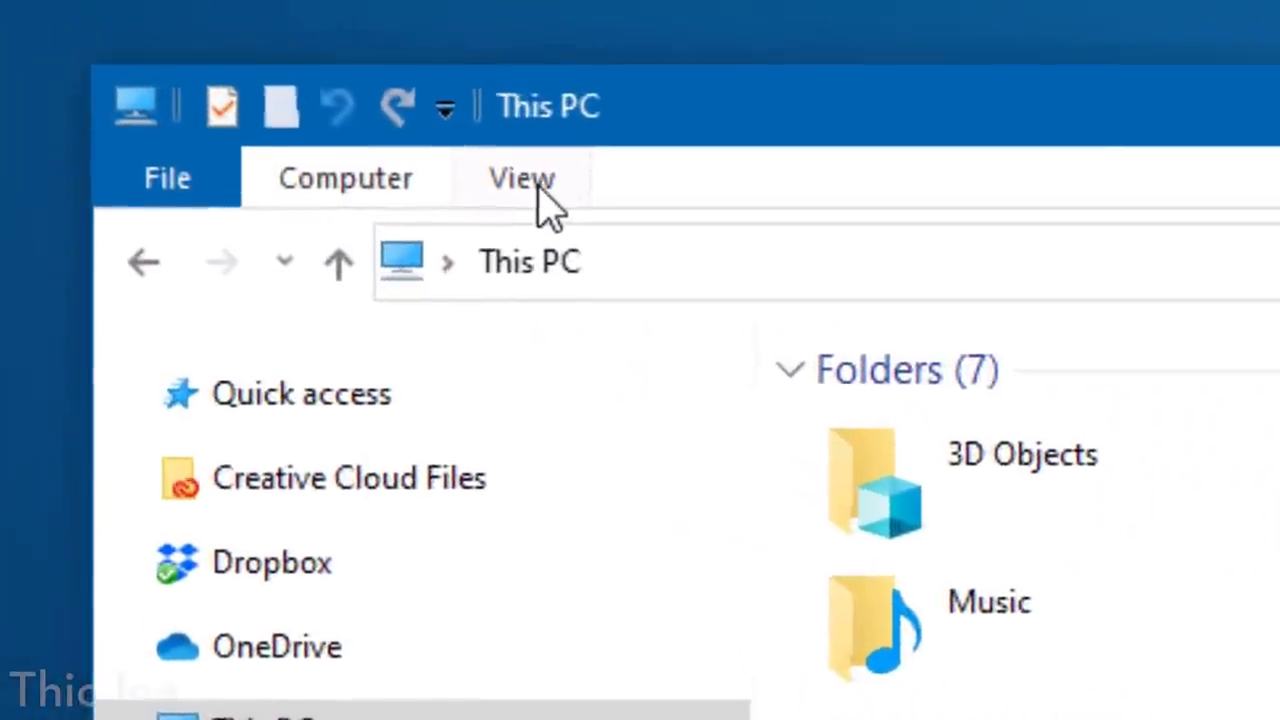
Step: Open File Explorer's Folder Options and enable Display the full path in the title bar
left_click(545, 192)
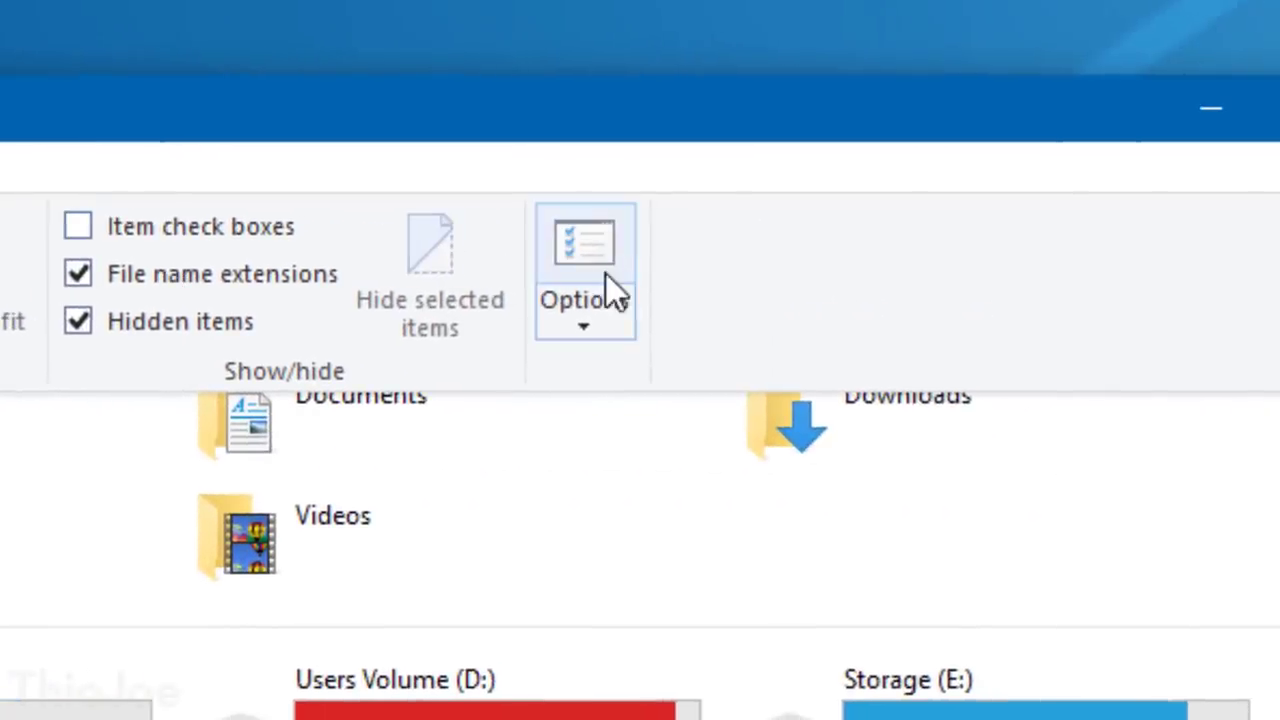
left_click(602, 315)
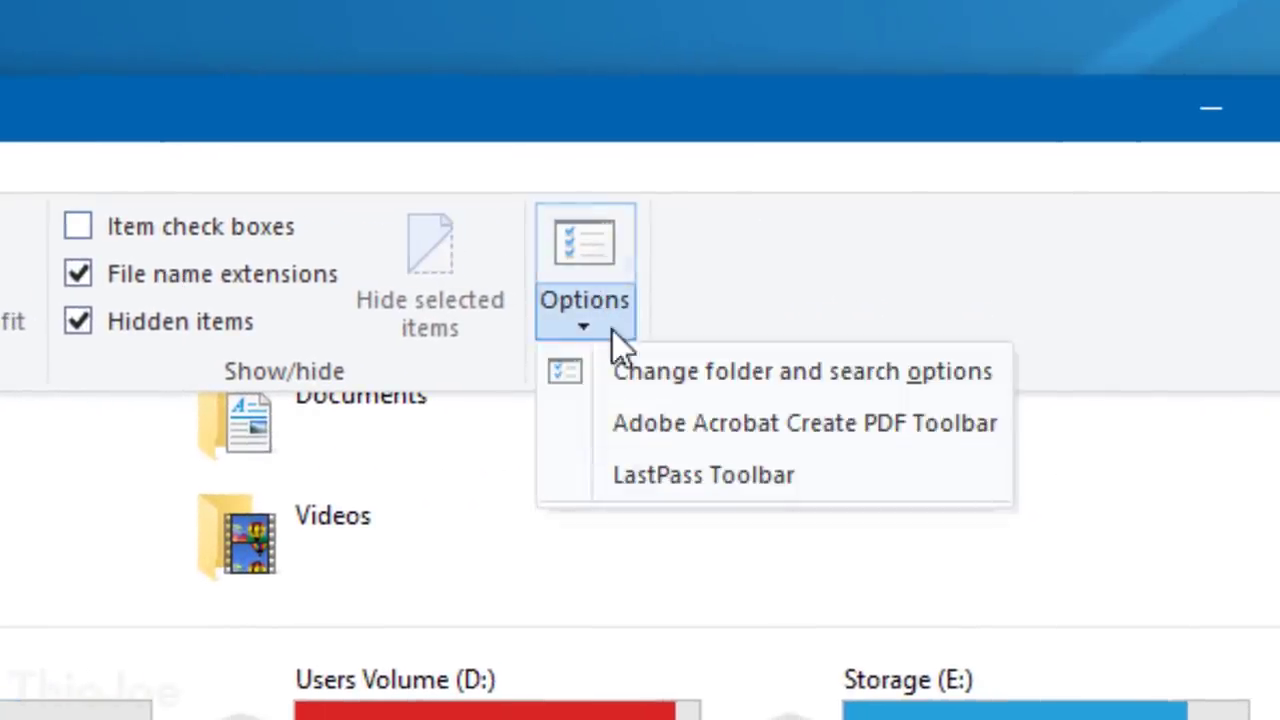
left_click(676, 373)
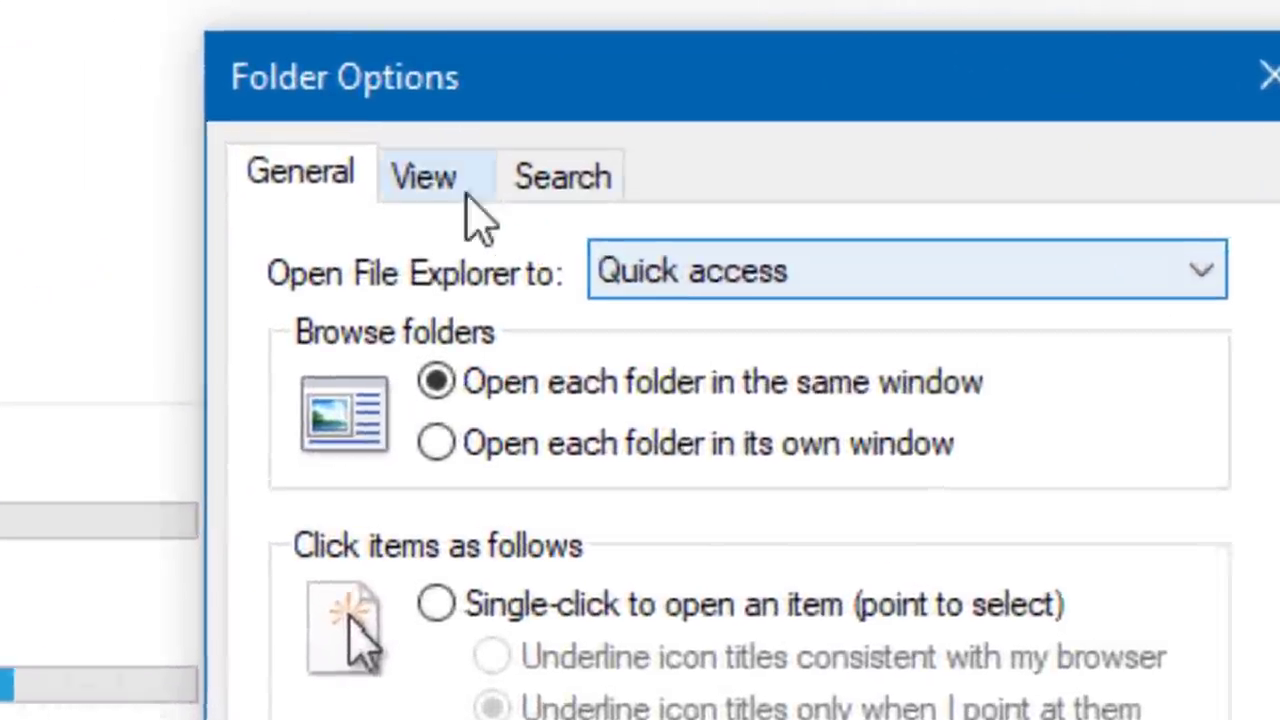
left_click(450, 193)
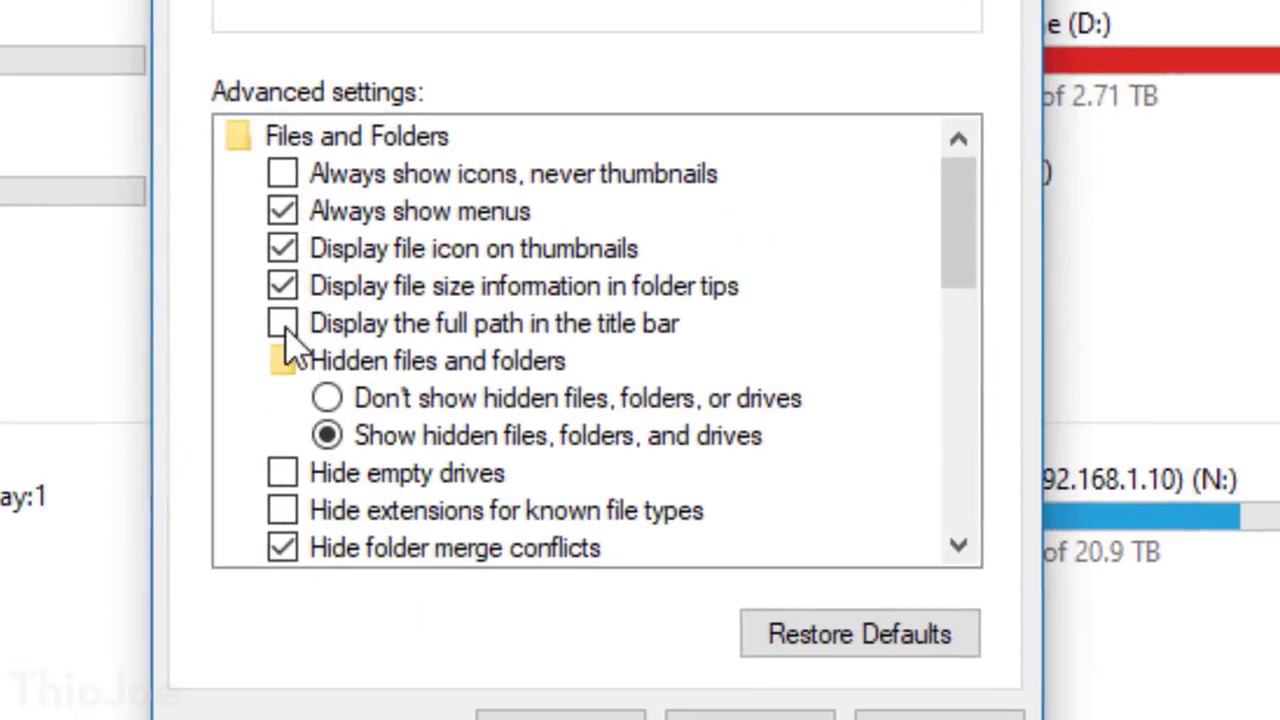
left_click(284, 324)
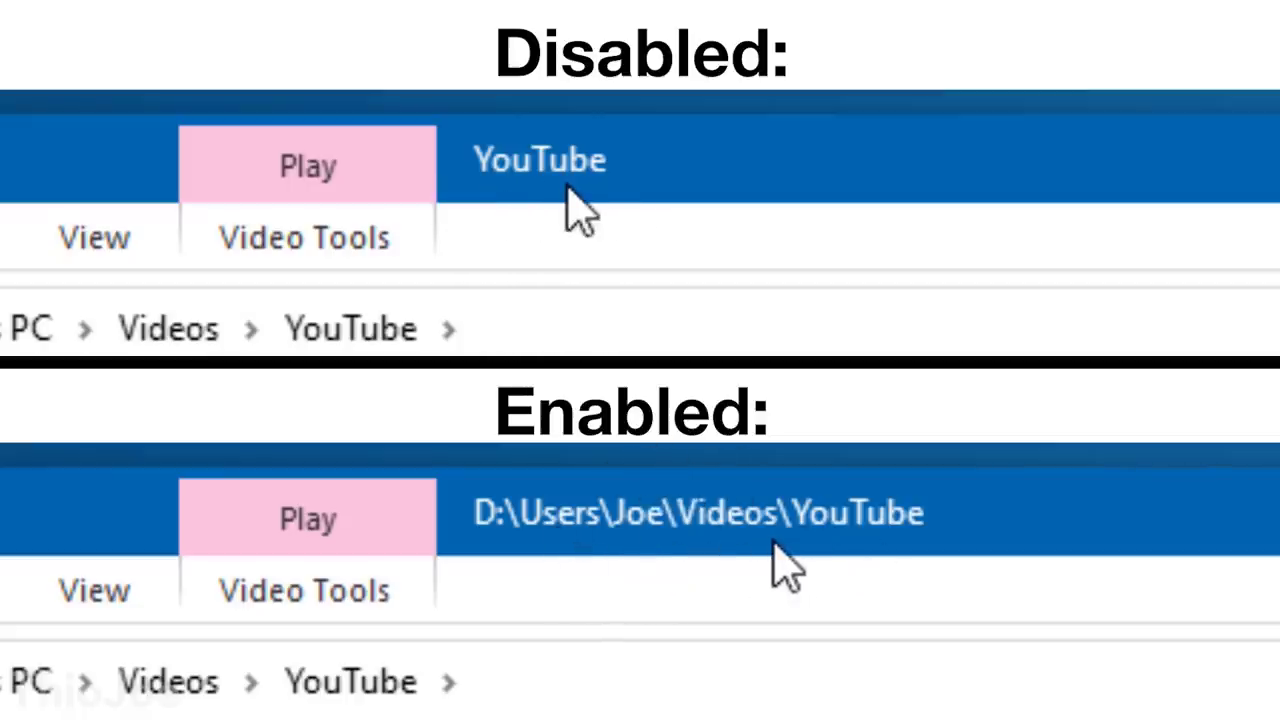
left_click(100, 245)
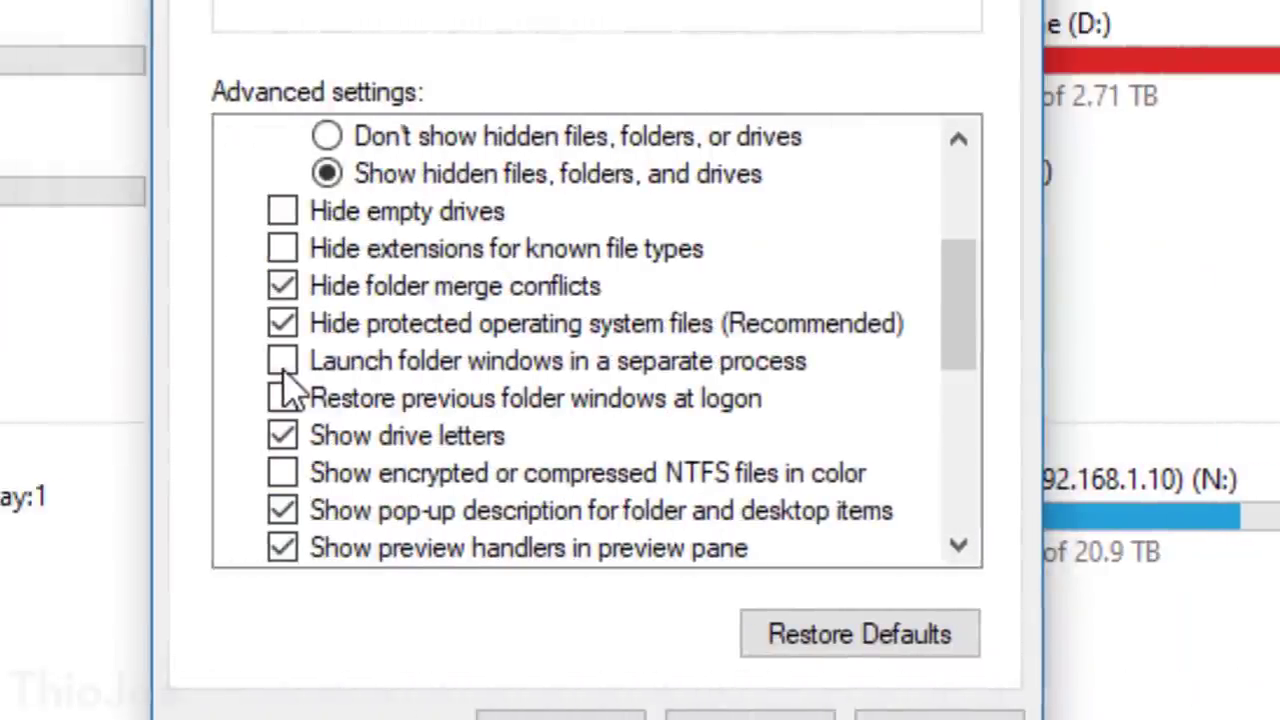
Step: Enable Launch folder windows in a separate process and set File Explorer to open to This PC
left_click(283, 363)
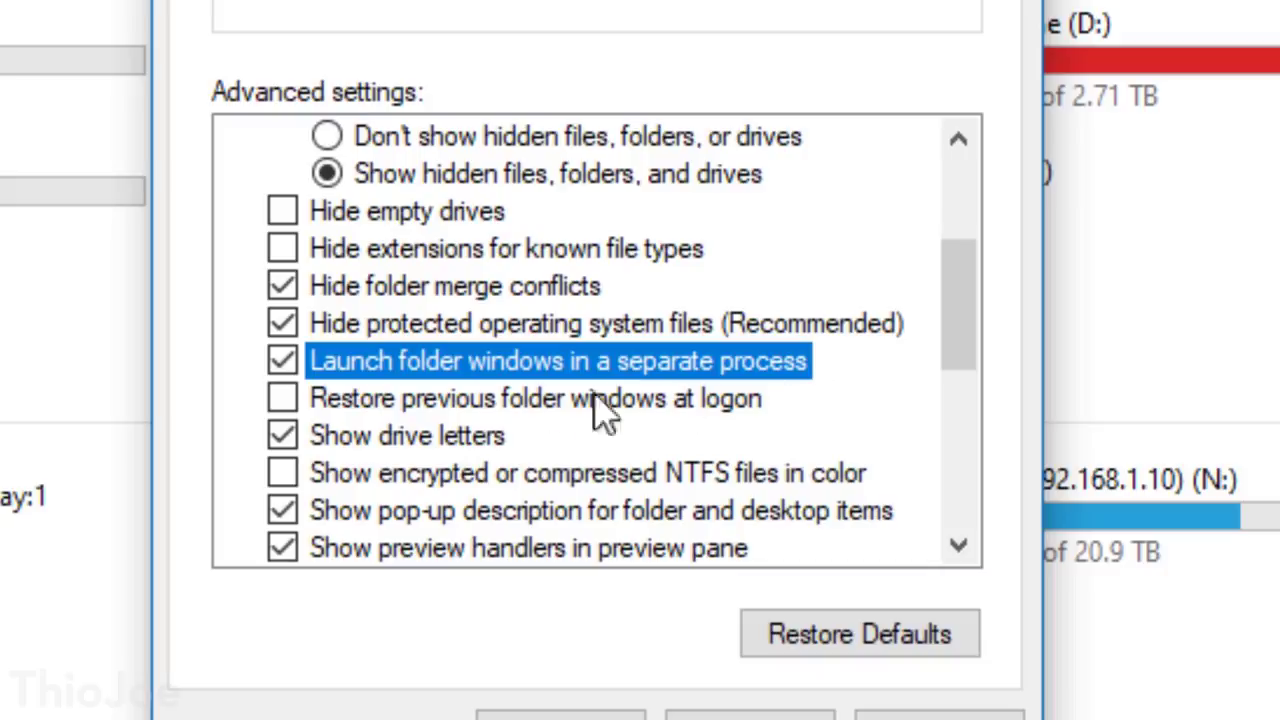
scroll(429, 177, "up", 3)
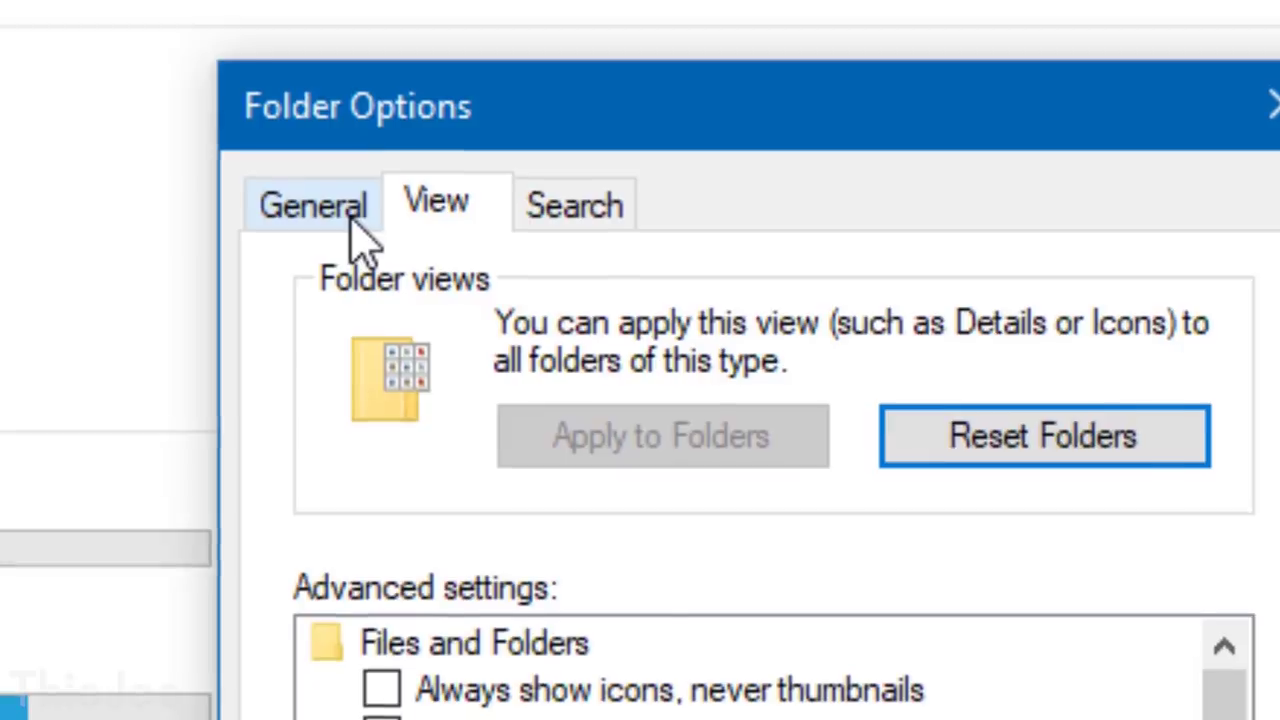
left_click(345, 192)
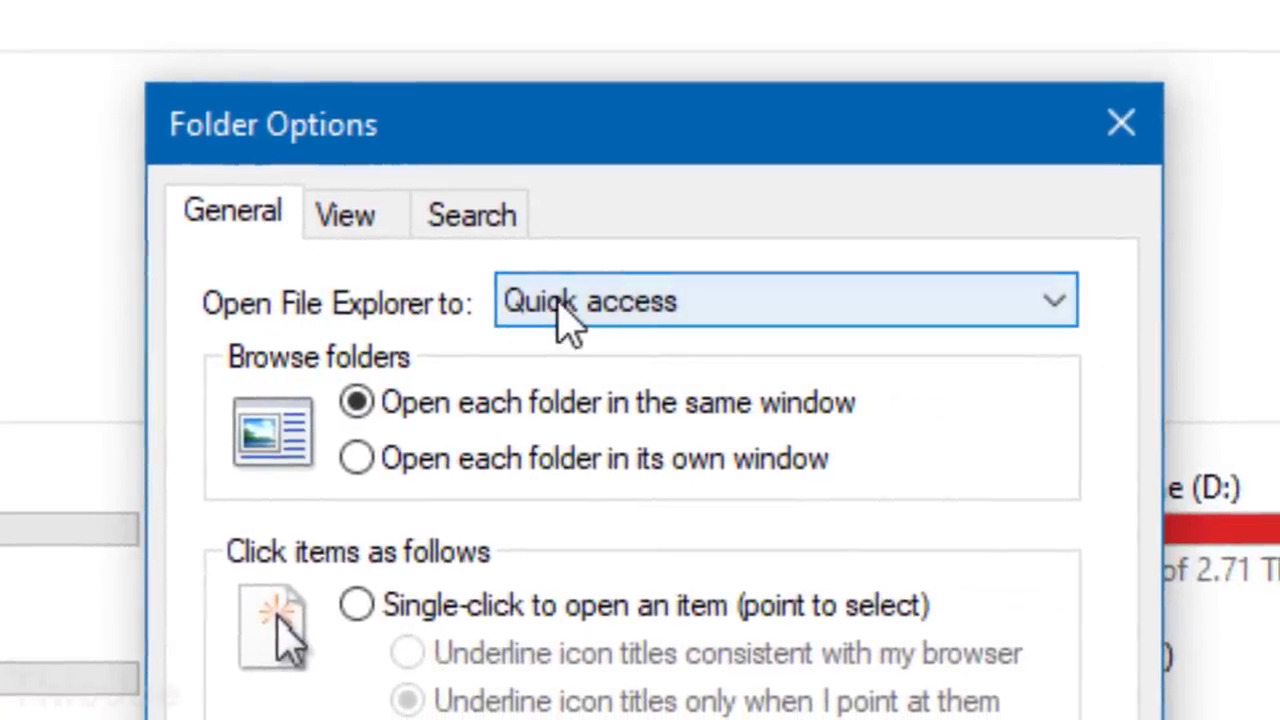
left_click(640, 322)
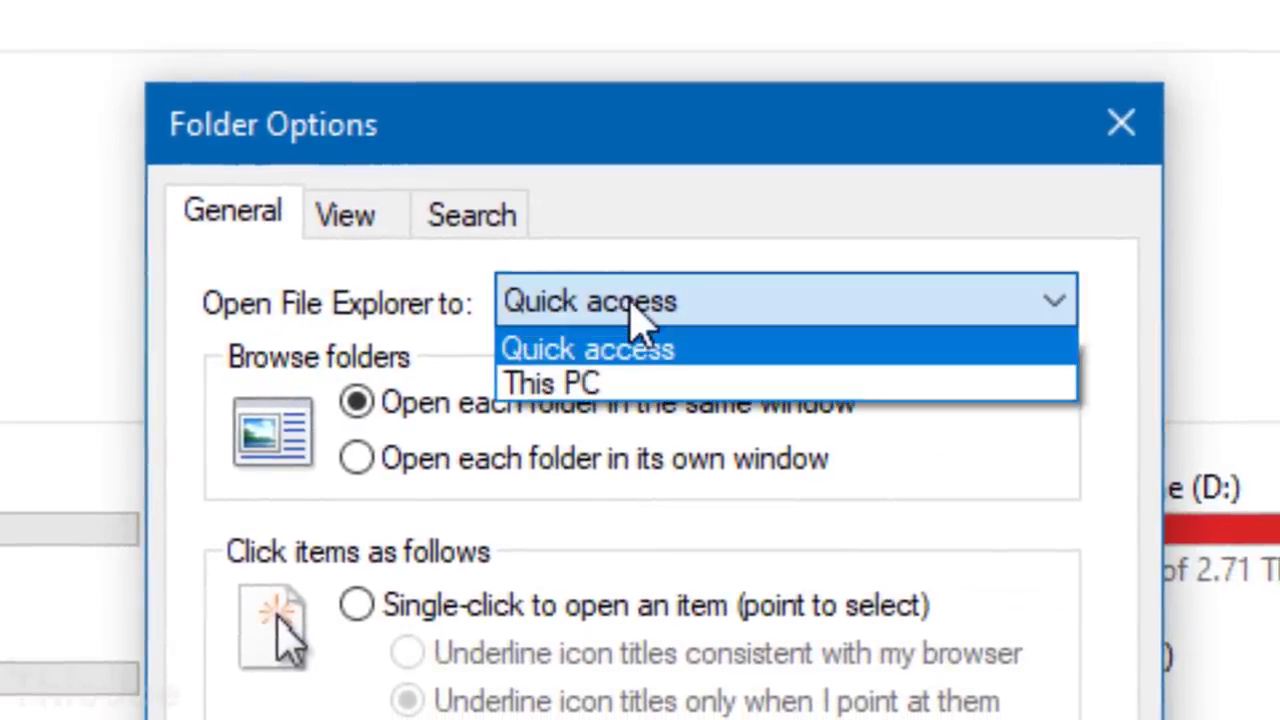
left_click(625, 392)
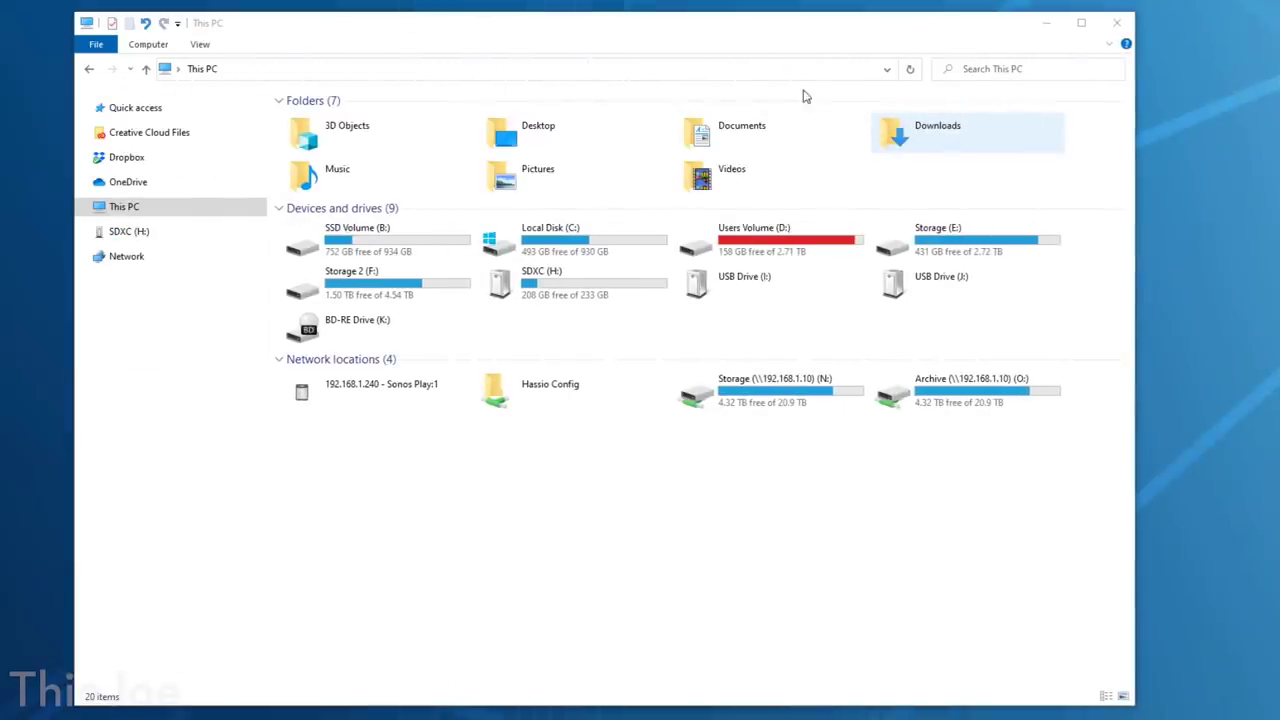
Step: Turn off Minimize the Ribbon in File Explorer, show the Computer commands and bring up the Quick Access Toolbar options
left_click(508, 17)
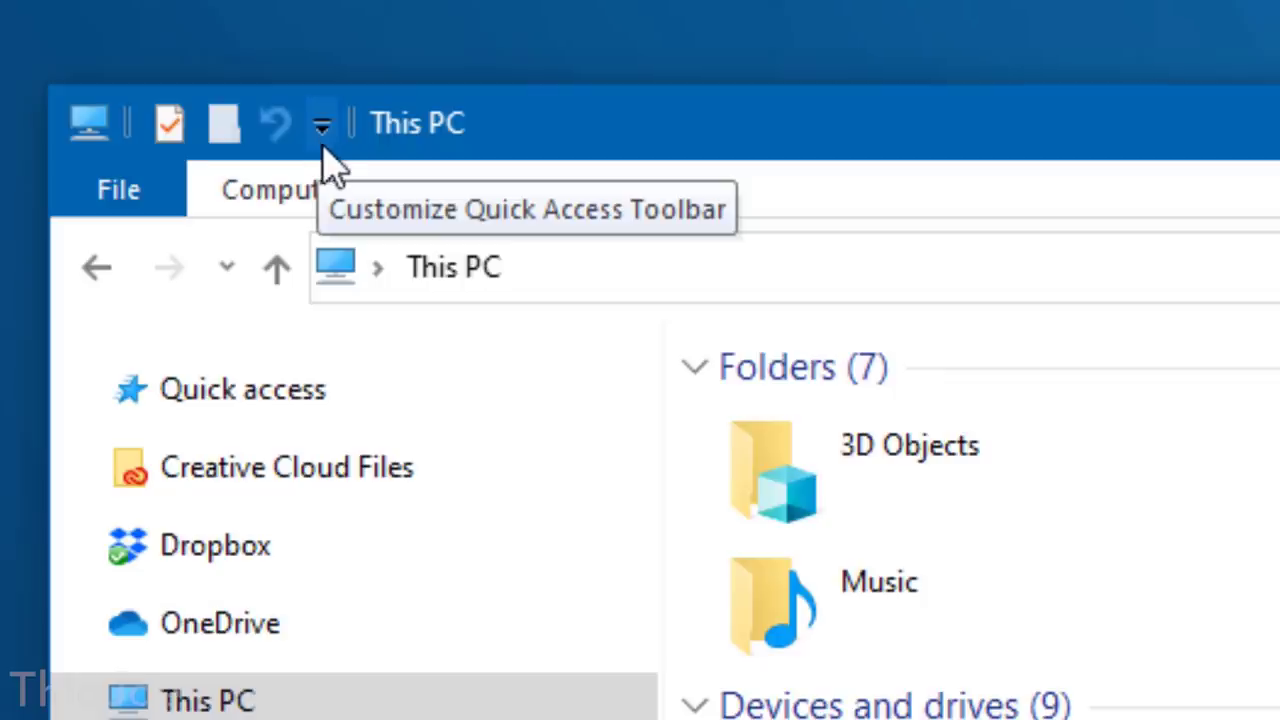
left_click(322, 126)
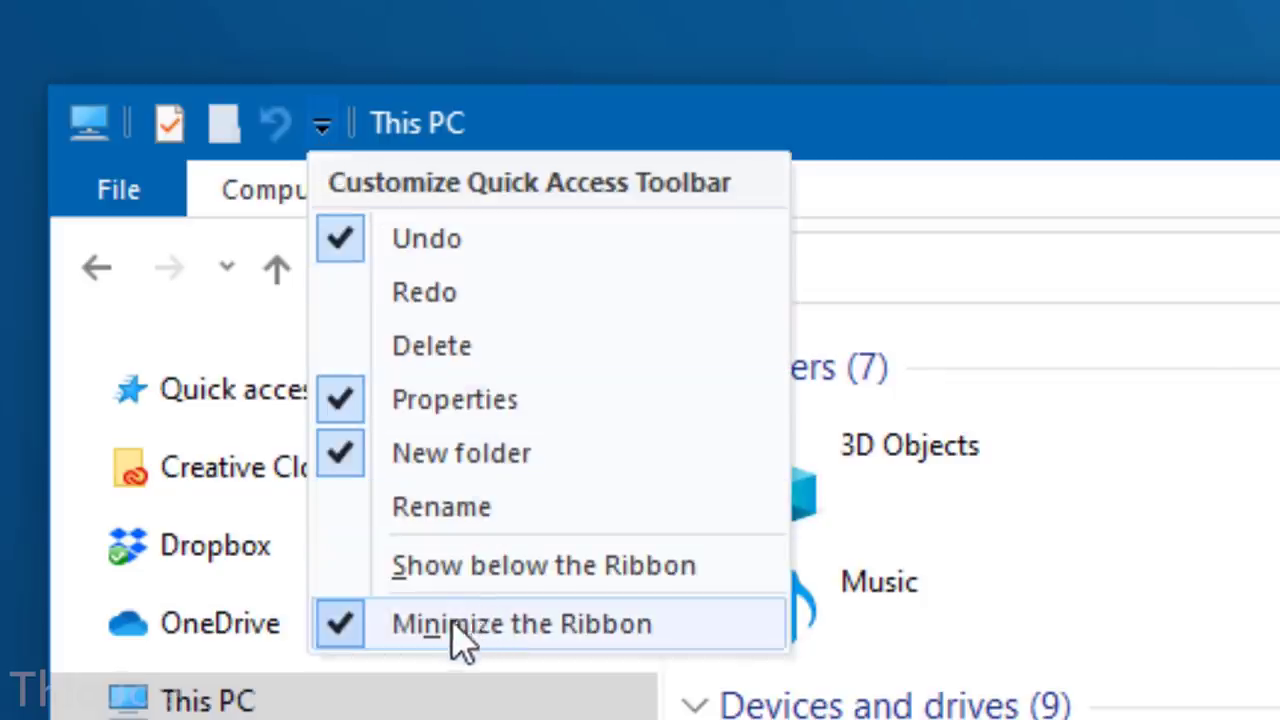
left_click(510, 628)
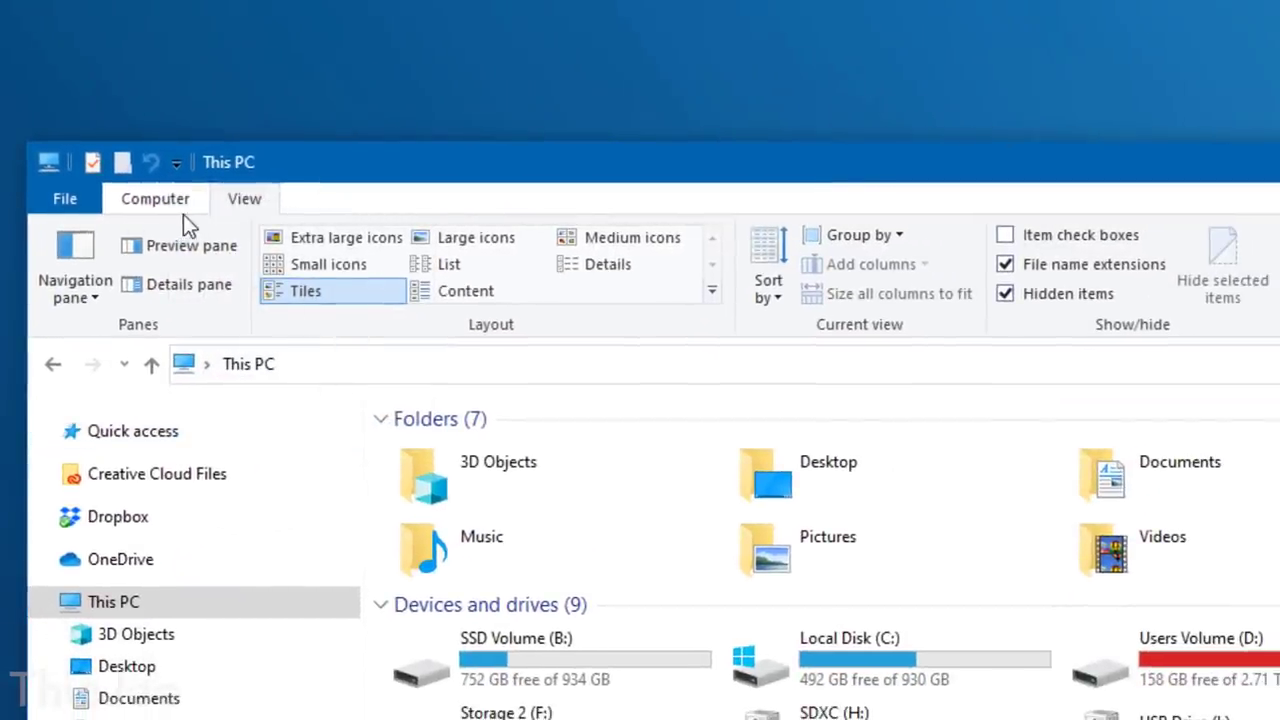
left_click(182, 211)
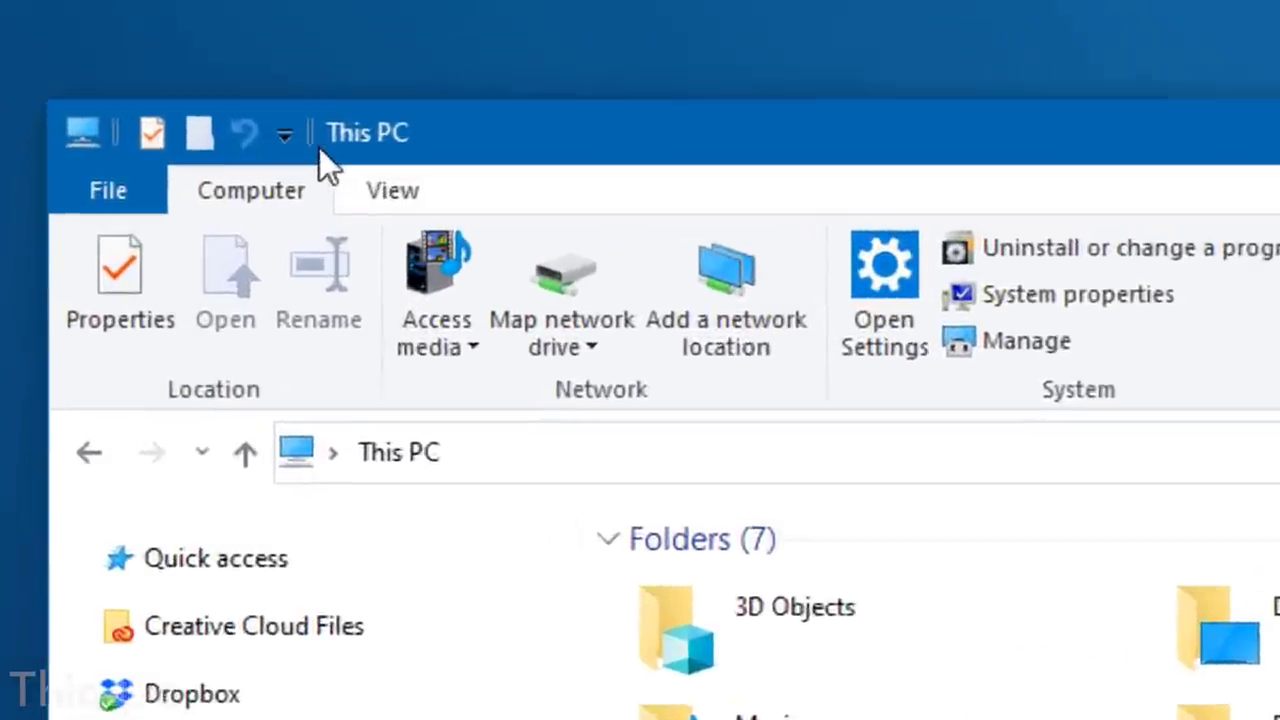
left_click(176, 163)
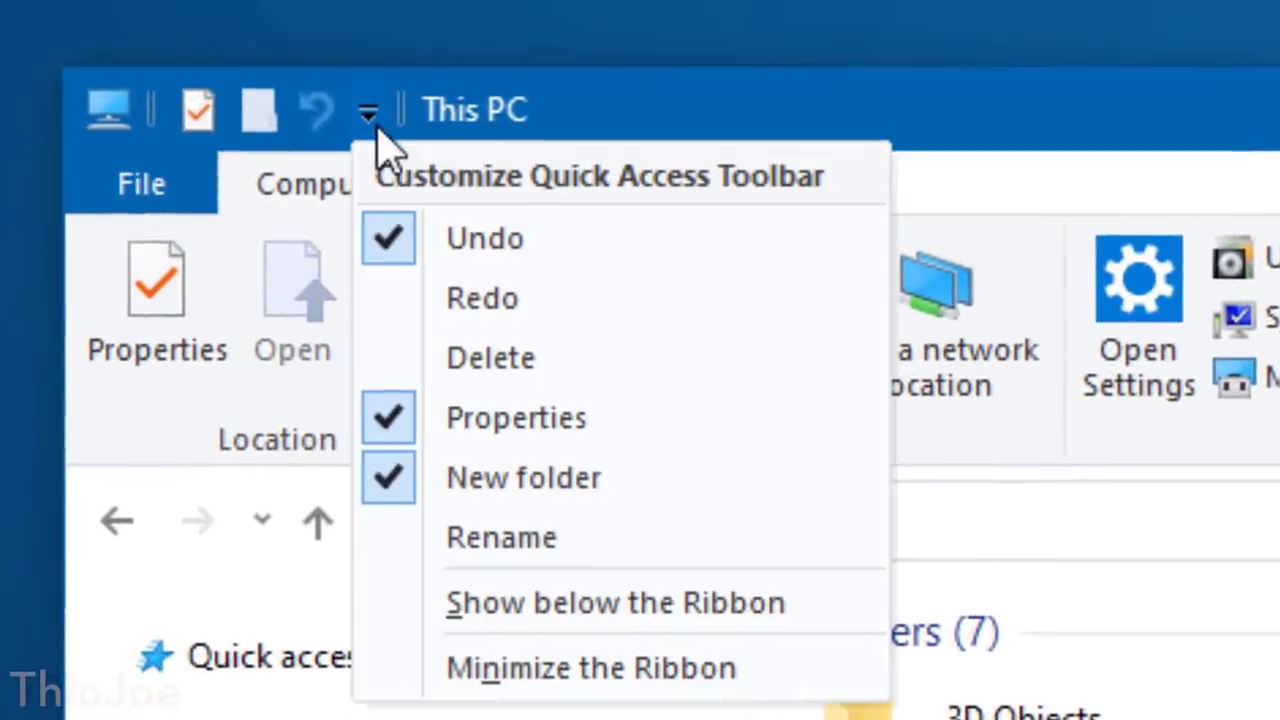
left_click(405, 320)
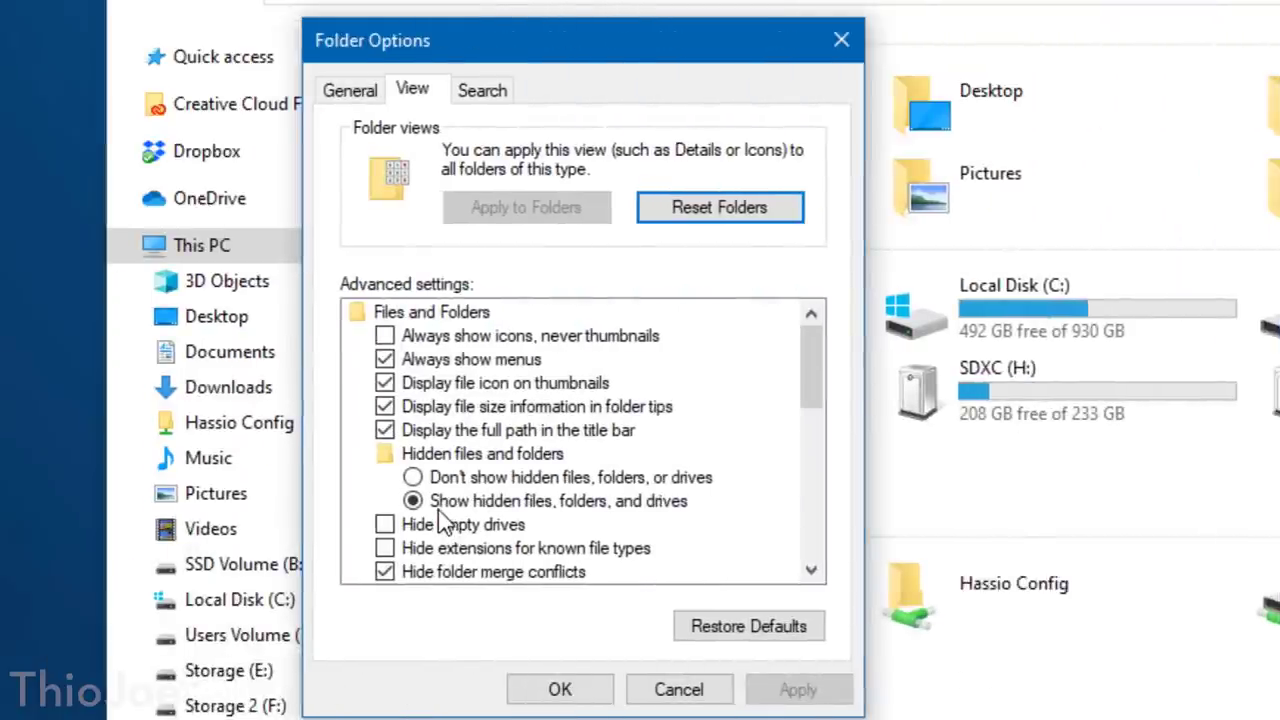
Step: Toggle Hide extensions for known file types on and back off in the advanced folder view settings
scroll(478, 480, "down", 1)
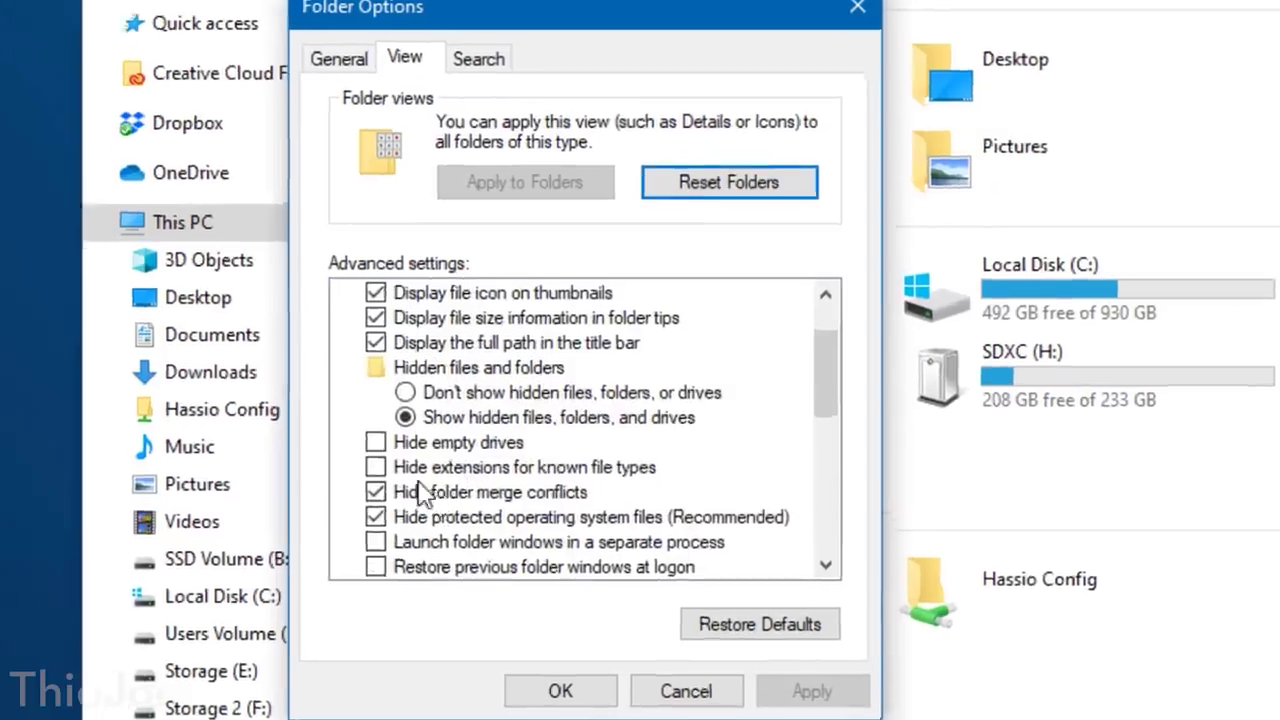
left_click(418, 482)
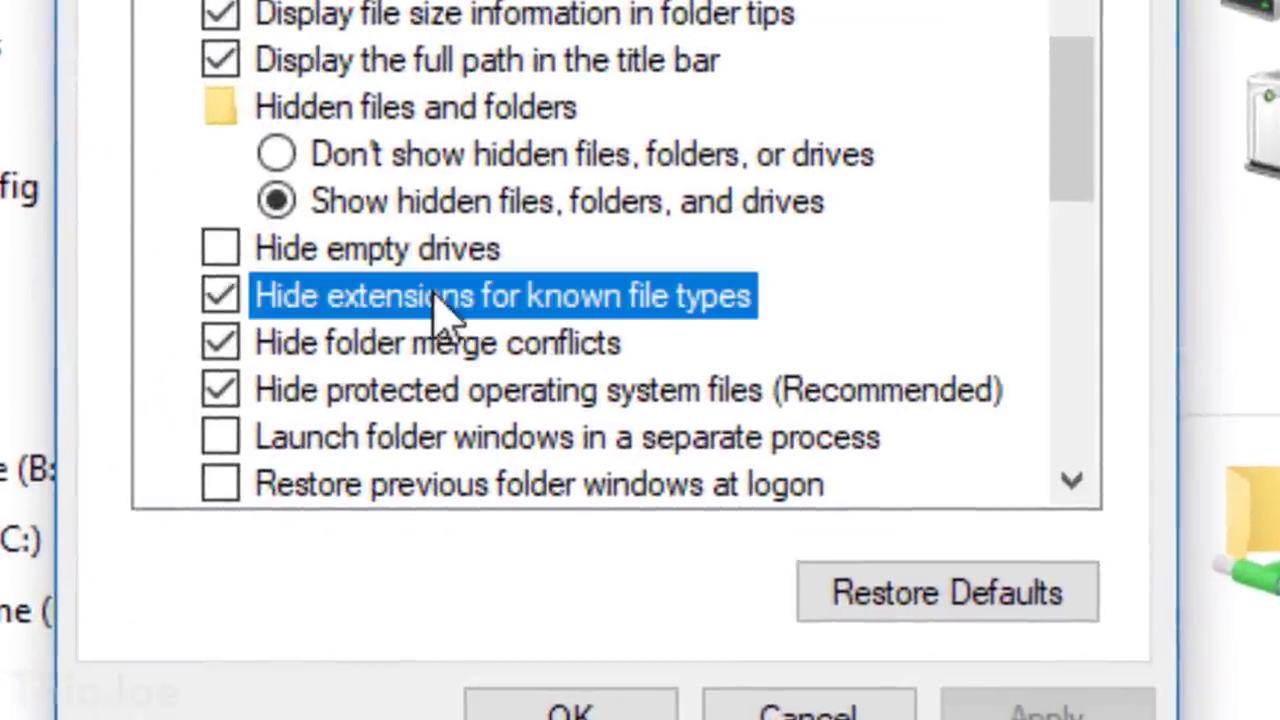
left_click(228, 300)
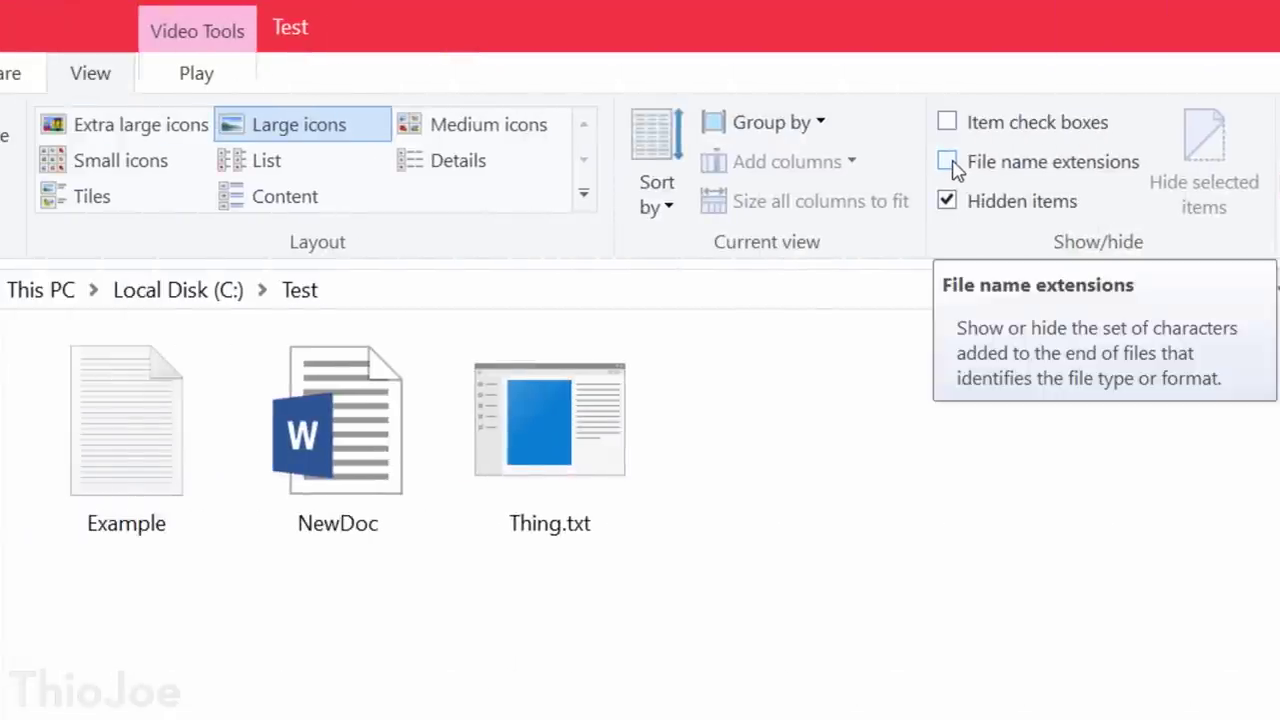
Step: Toggle the display of file name extensions on and off several times for the files in the Test folder
left_click(948, 163)
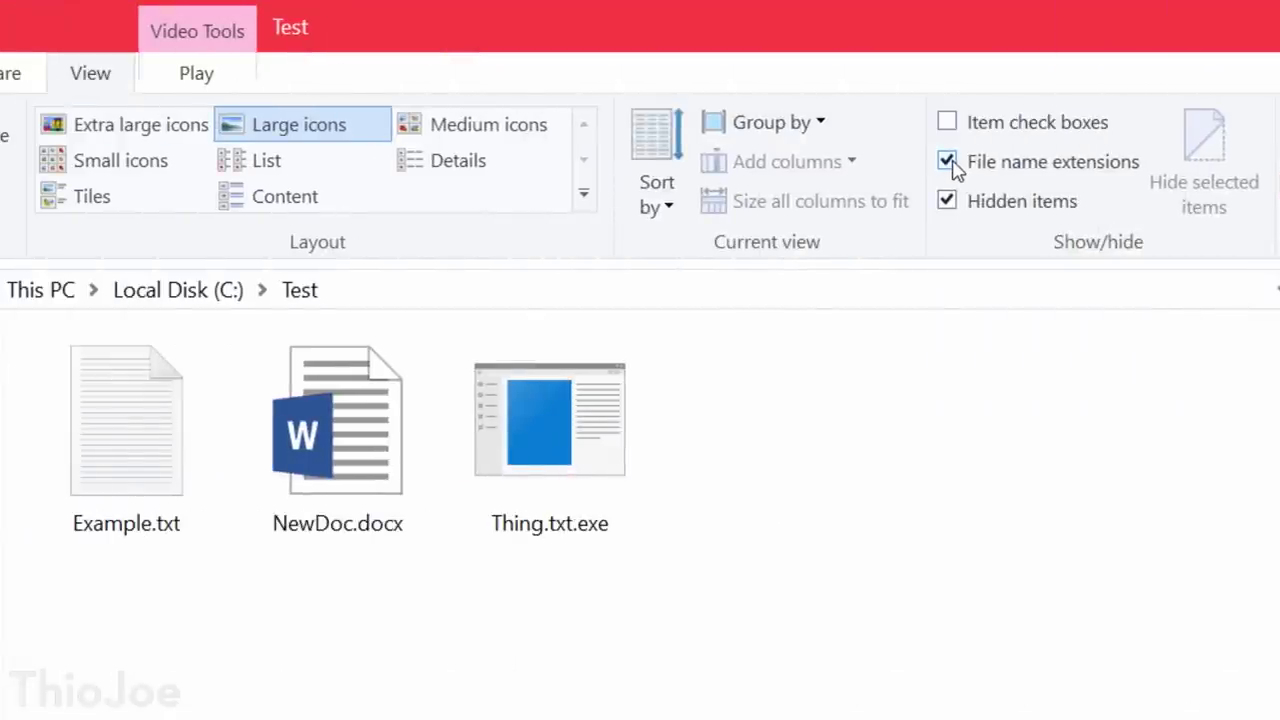
left_click(950, 163)
left_click(950, 163)
left_click(950, 163)
left_click(950, 163)
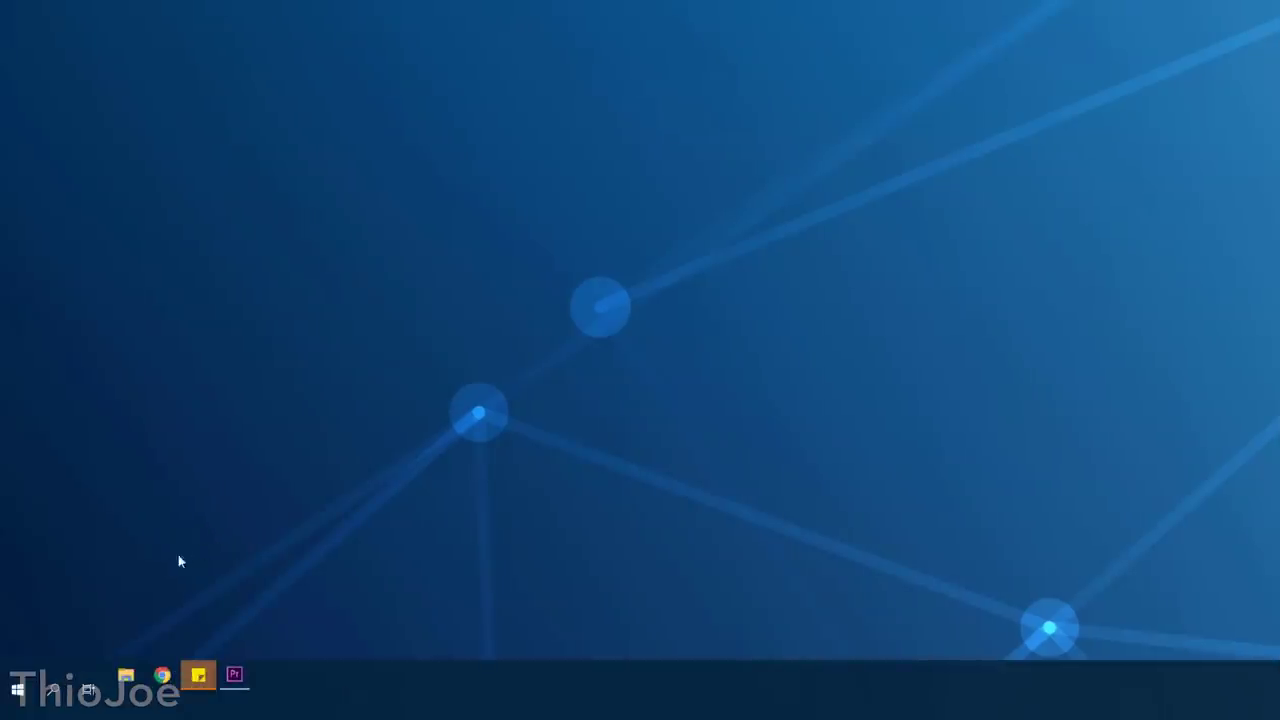
Step: Find Control Panel through the Start search, unpin it from Start and pin it to Start again
left_click(18, 688)
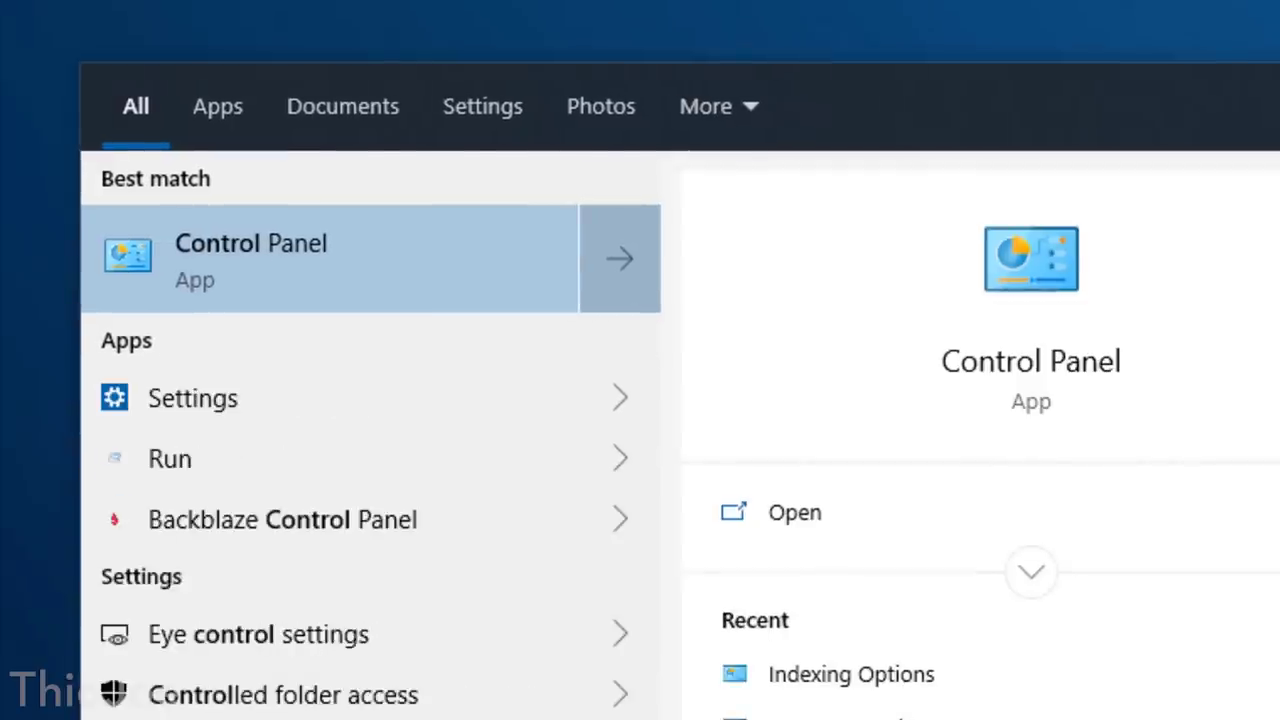
right_click(294, 268)
left_click(360, 330)
right_click(364, 318)
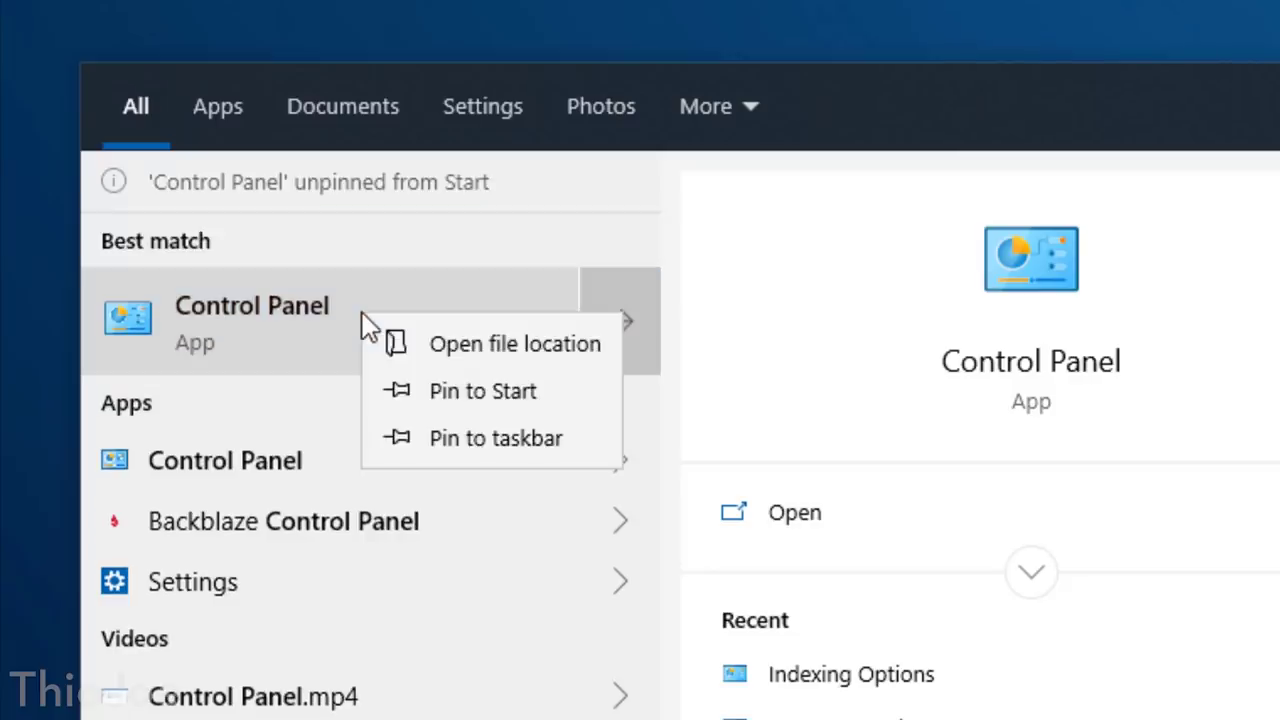
left_click(466, 399)
left_click(466, 408)
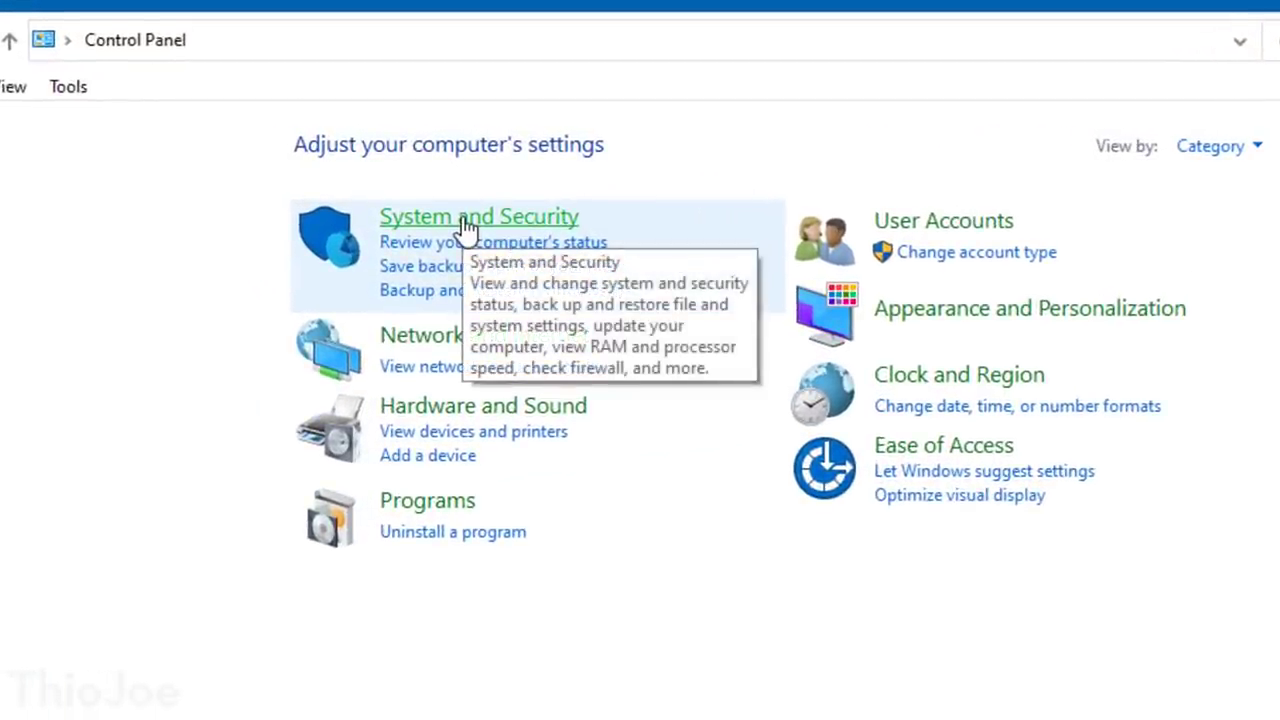
Step: Open Power Options under System and Security and select the High performance plan, followed by Ultimate Performance
left_click(466, 226)
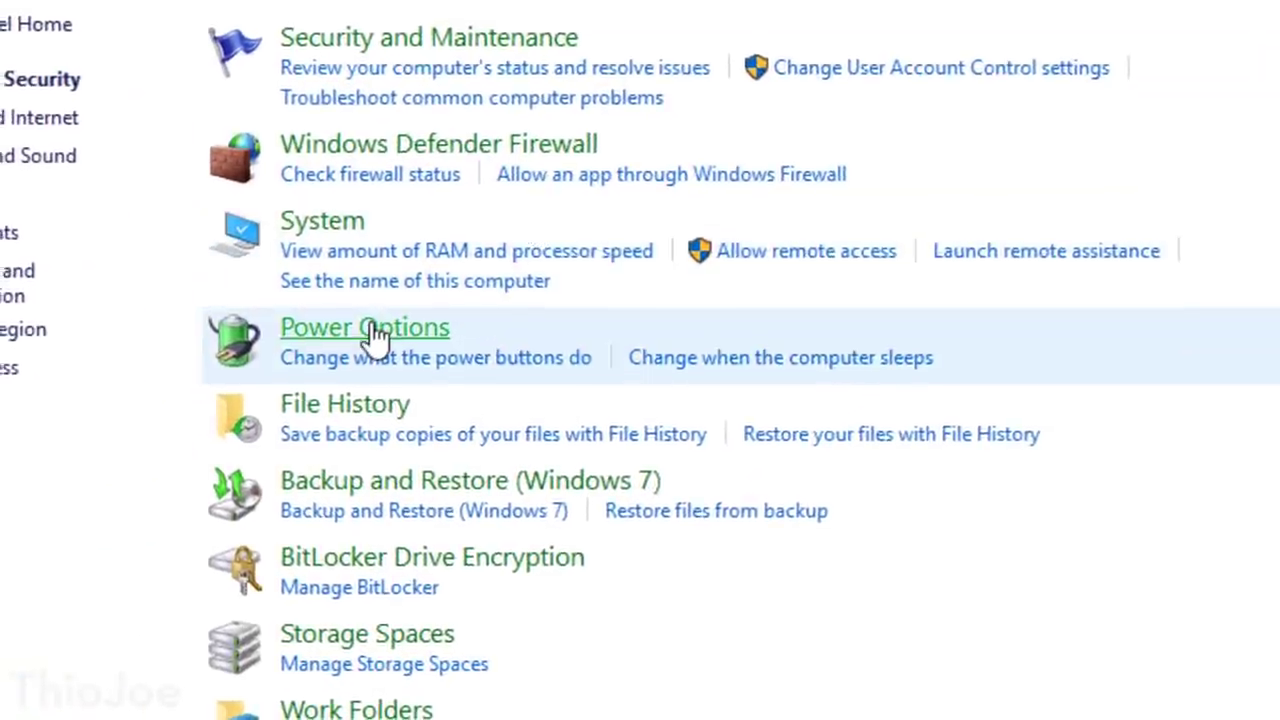
left_click(365, 327)
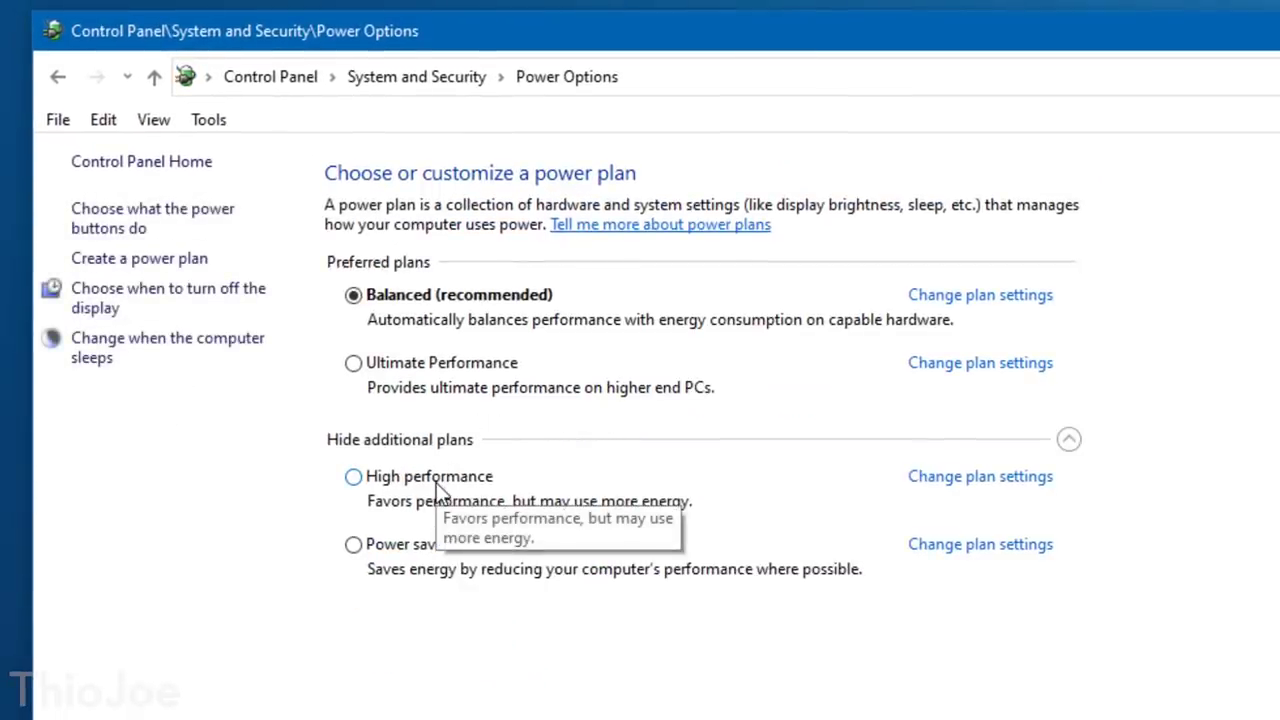
left_click(356, 477)
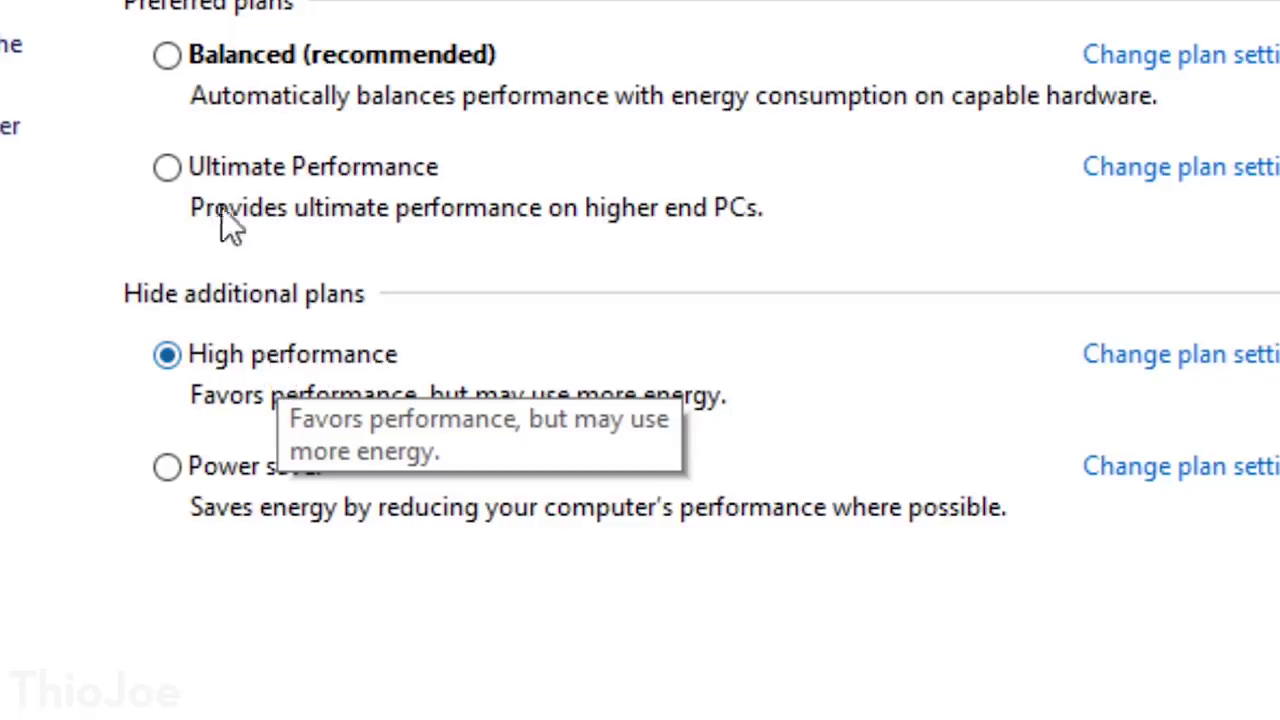
left_click(233, 167)
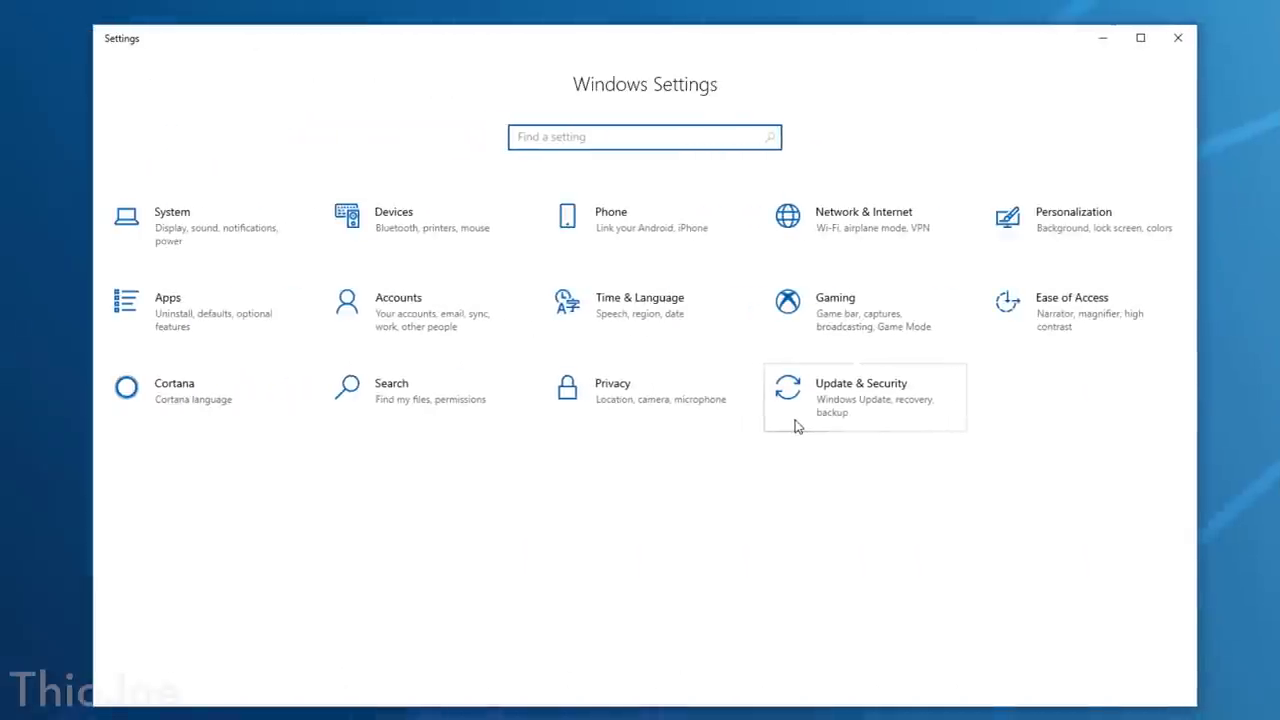
Step: Open the Windows Update advanced options and toggle the restart-as-soon-as-possible setting on and back off
left_click(797, 427)
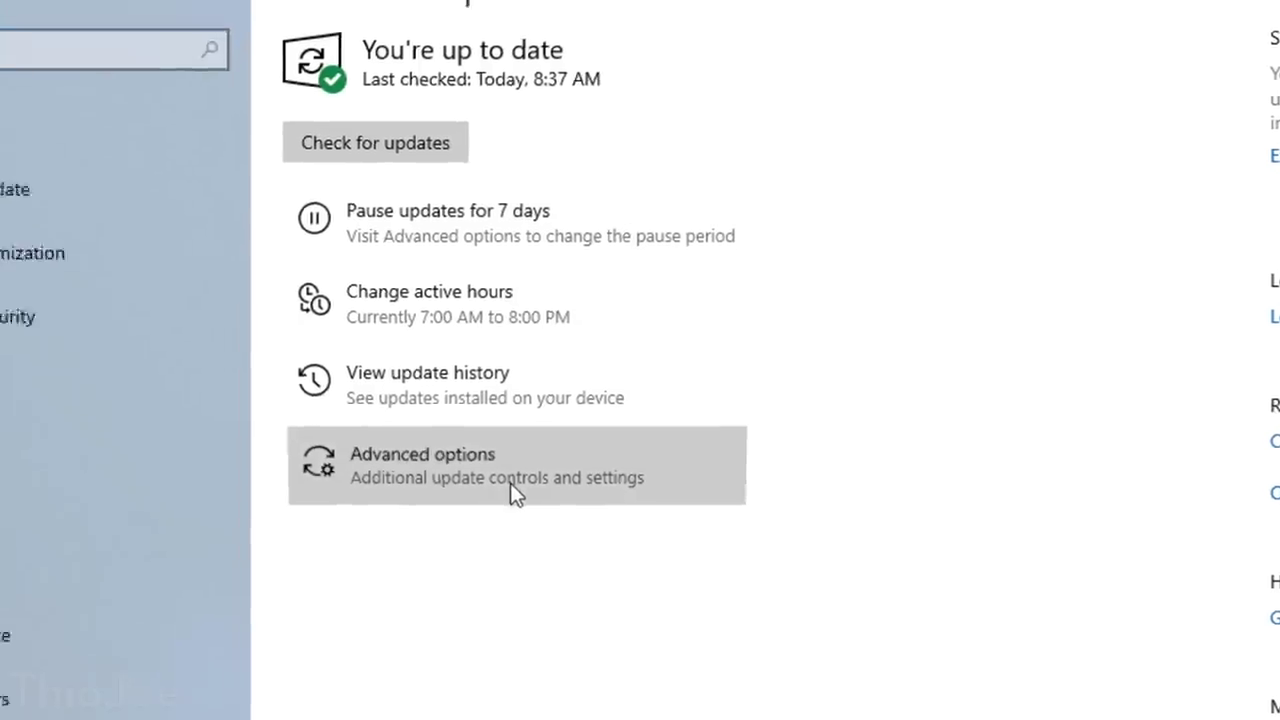
left_click(483, 471)
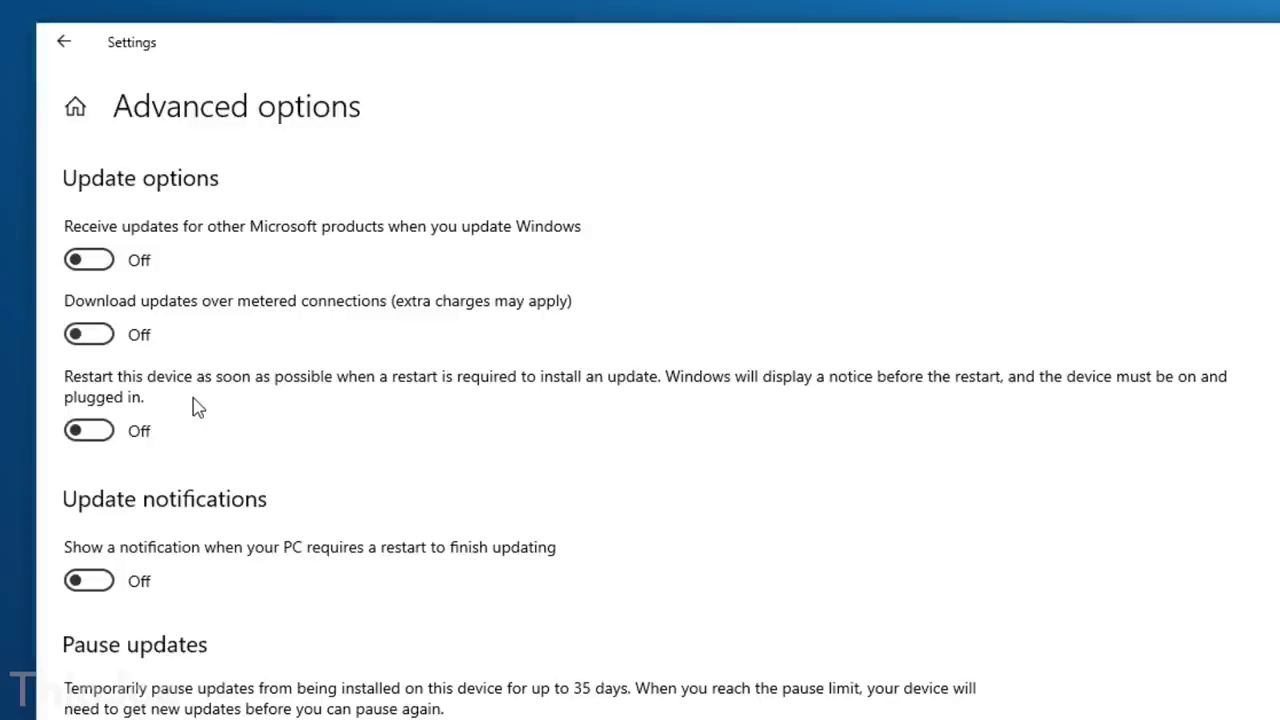
left_click(88, 432)
left_click(88, 432)
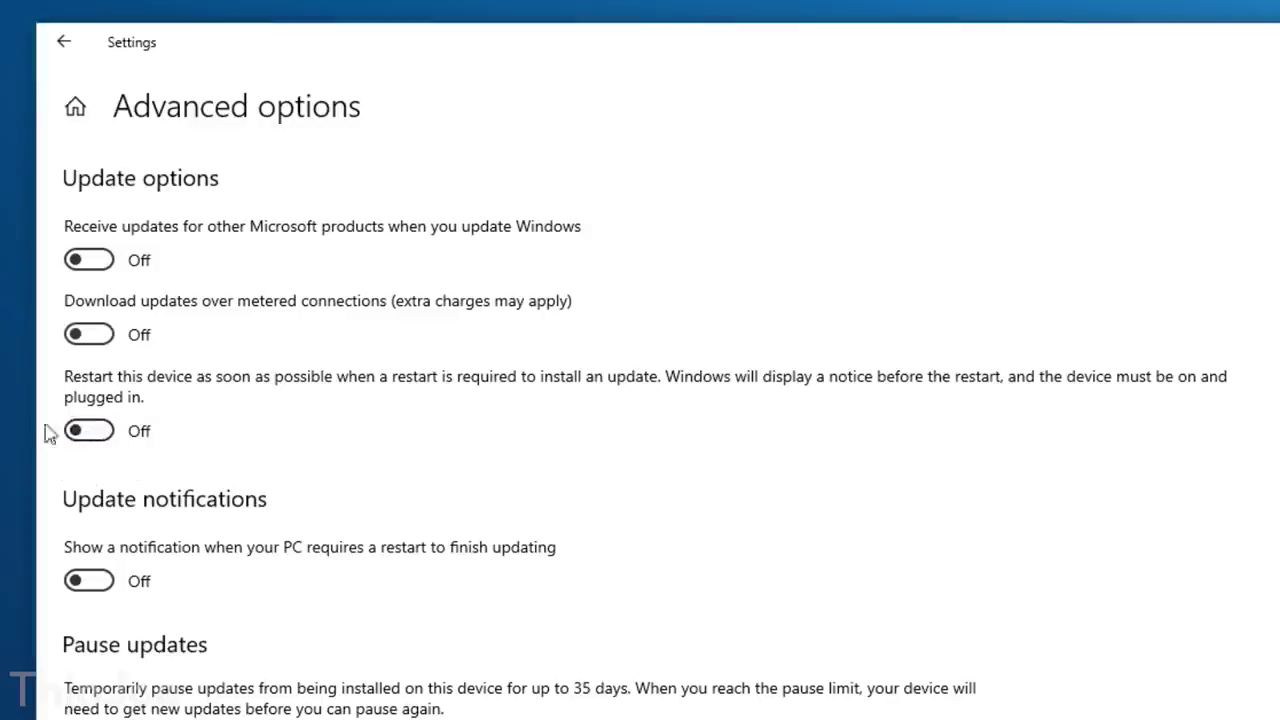